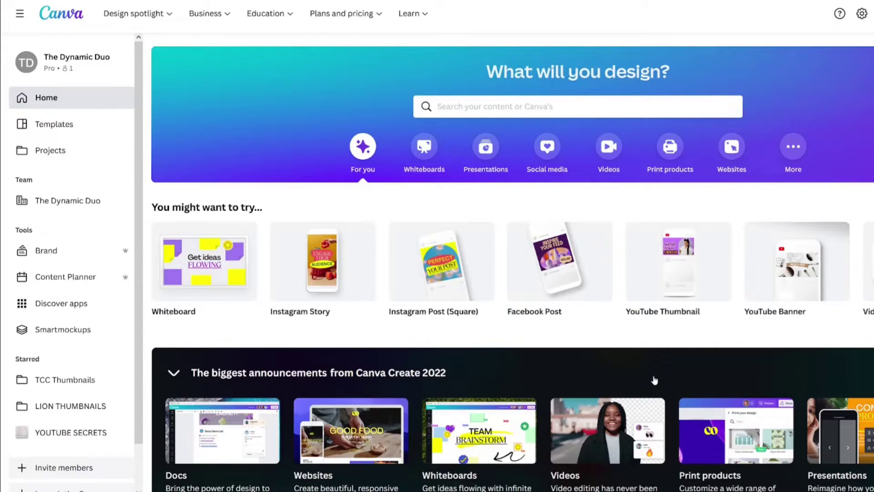
Step: Open the YouTube Thumbnail design with the hello FALL, pumpkin, mug, mushroom and friendship graphics
mouse_move(677, 279)
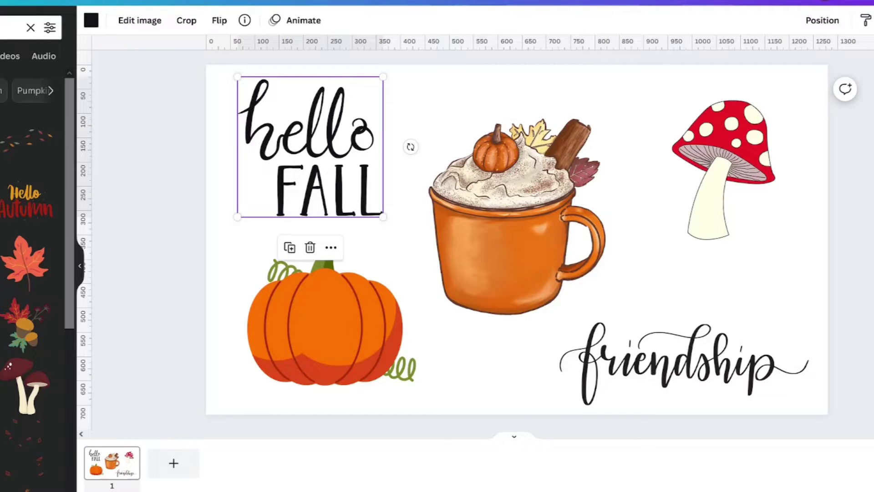
Step: Search image effects for 'shadow', apply Glow to the coffee mug, and bring up its settings
click(343, 345)
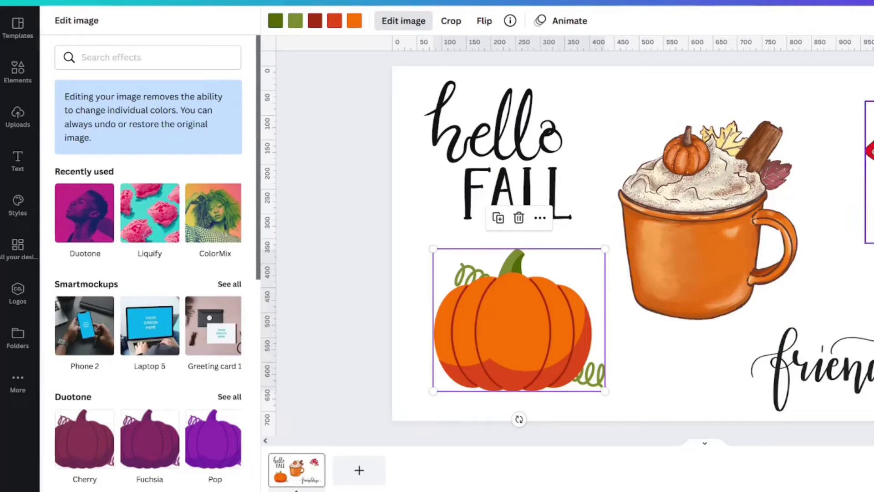
click(844, 310)
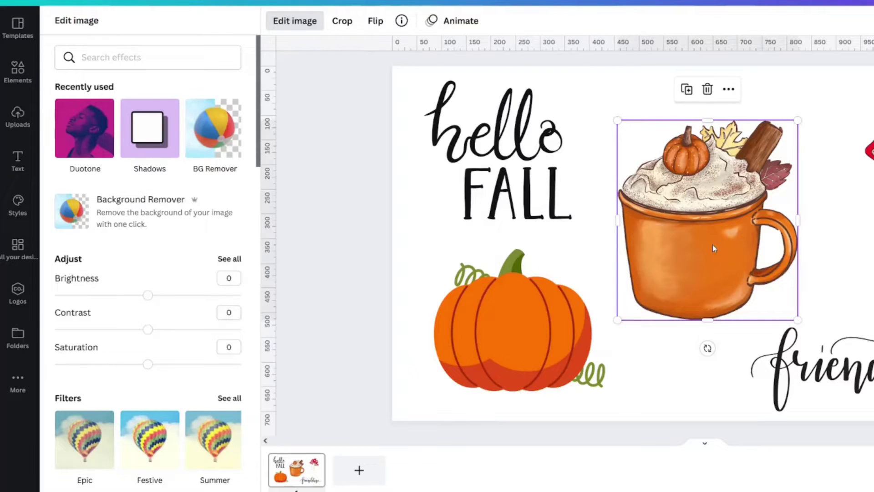
click(107, 59)
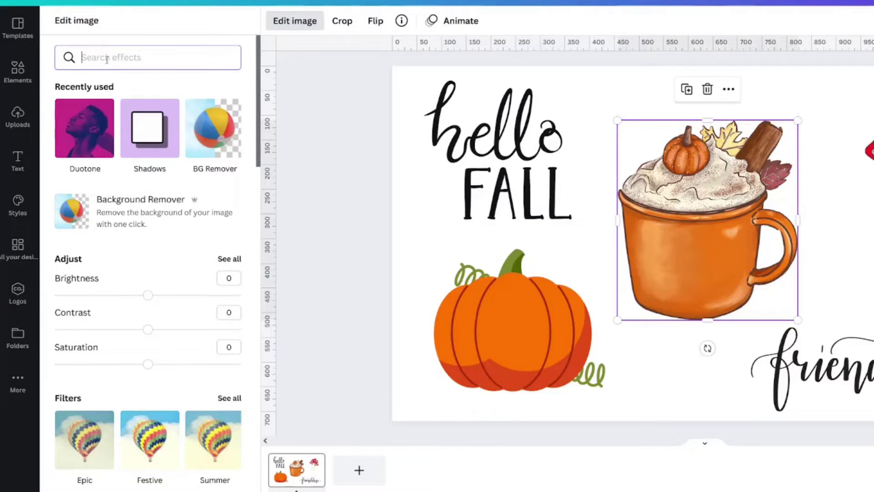
text(shadow)
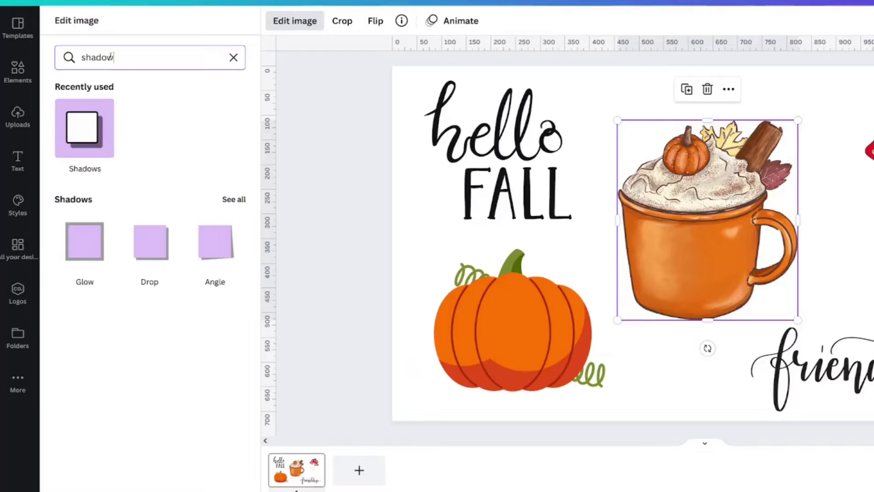
click(85, 241)
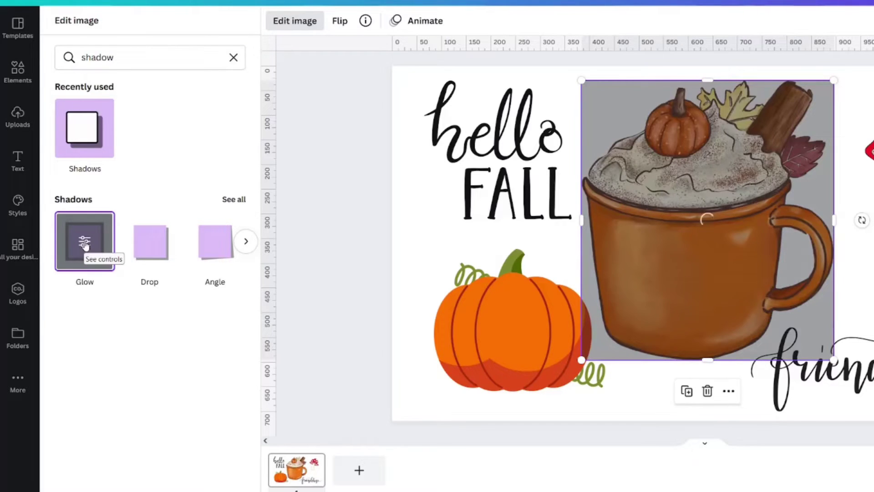
click(84, 242)
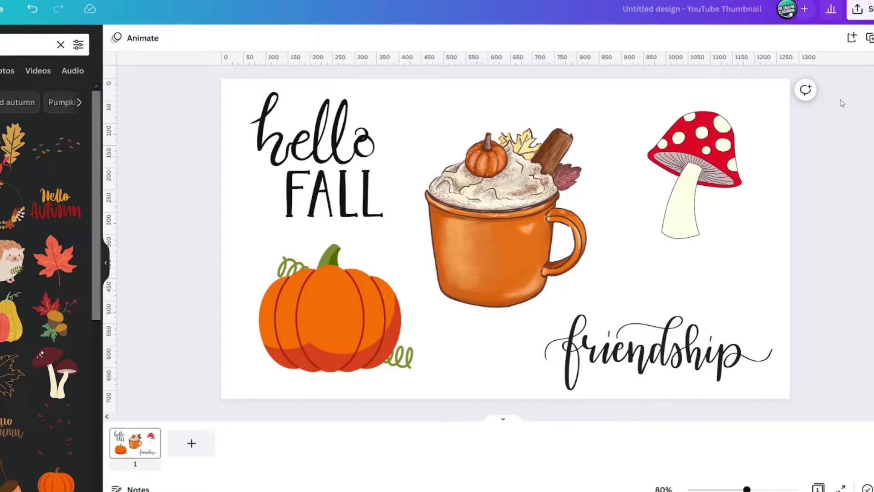
Step: Download the design as a transparent-background PNG and drag that PNG back onto the canvas
click(857, 10)
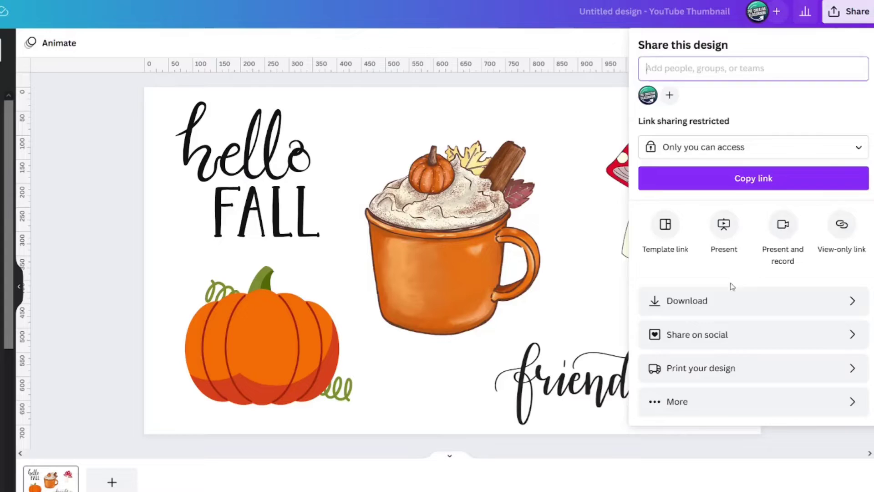
click(732, 296)
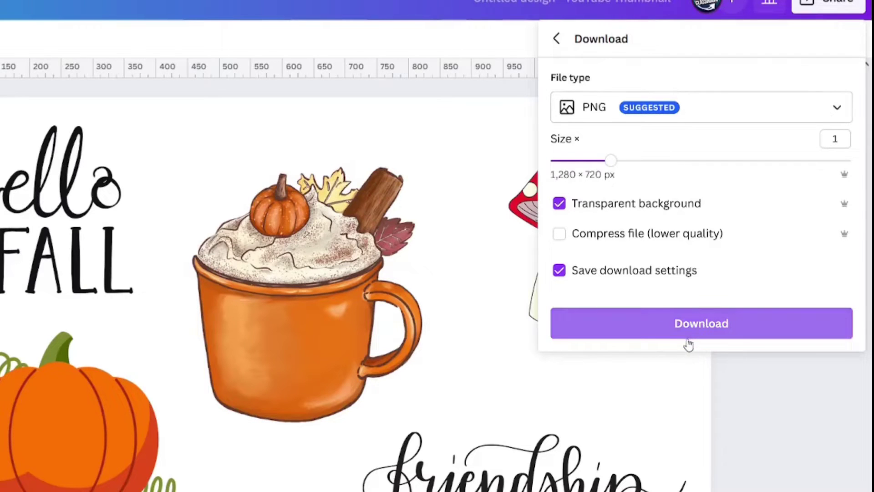
click(686, 322)
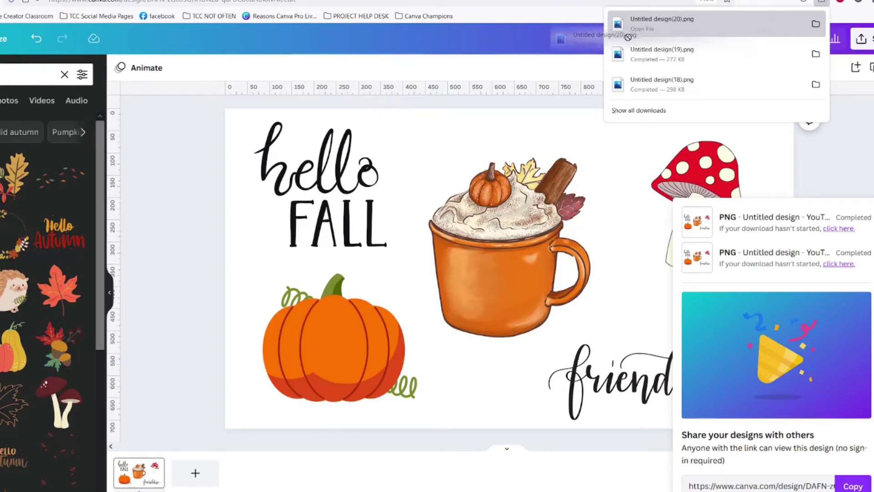
drag(521, 0, 334, 355)
drag(527, 292, 487, 389)
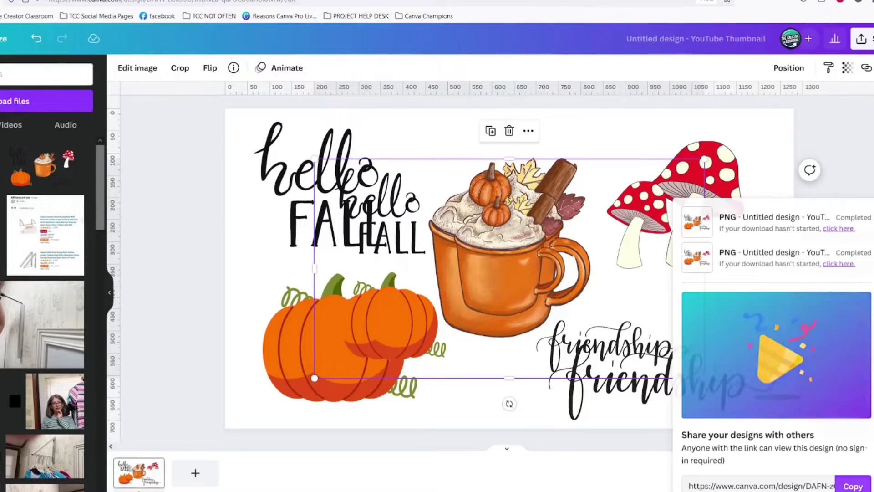
Step: Add a blank second page and move the downloaded fall-graphics PNG onto it alone
key(Escape)
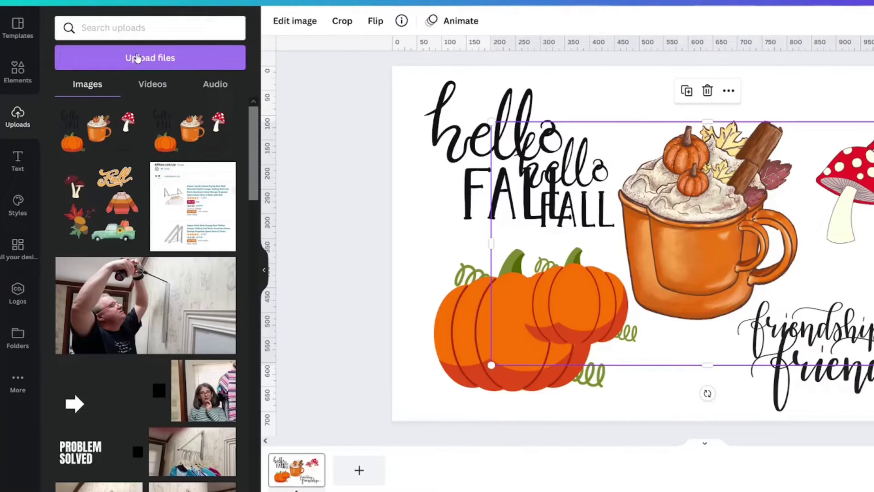
click(137, 58)
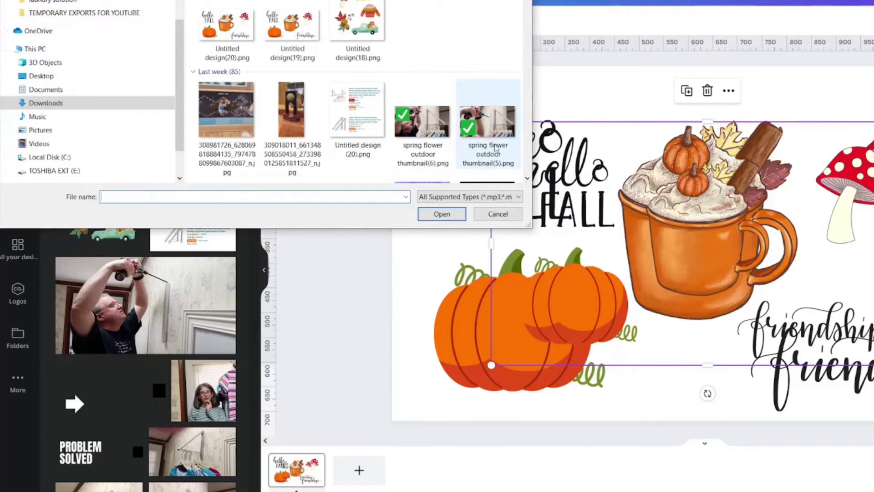
click(497, 213)
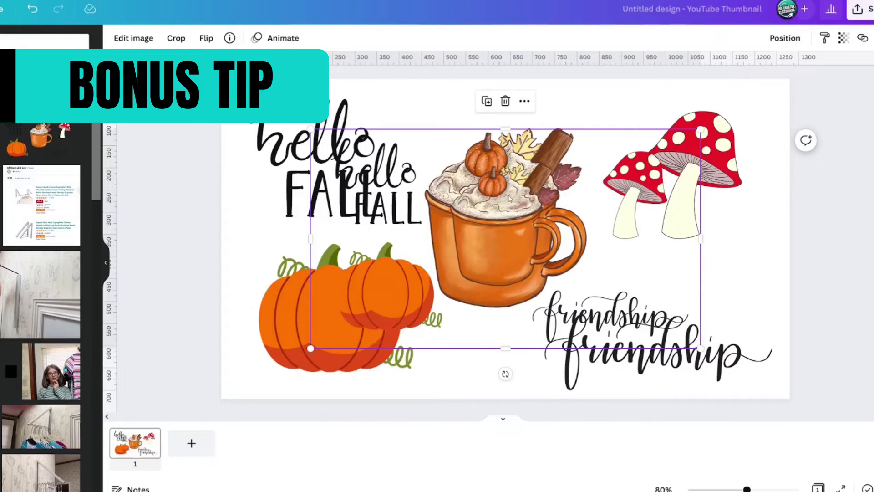
drag(509, 198, 485, 197)
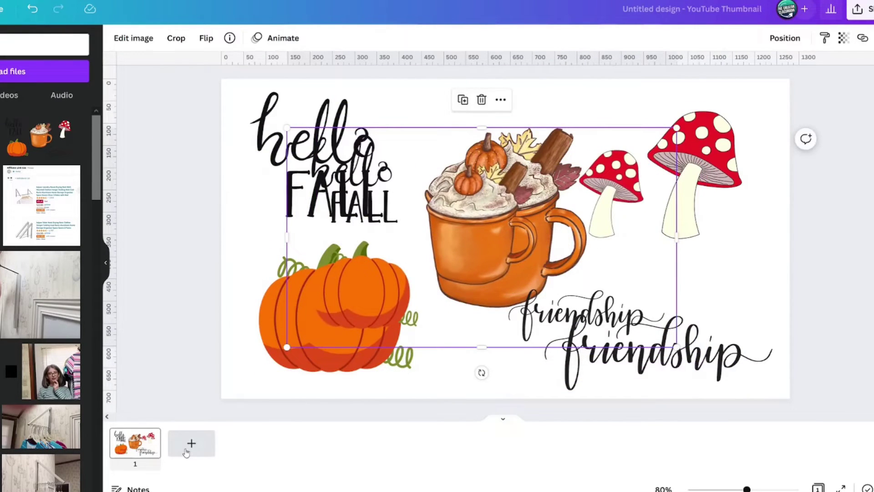
click(191, 443)
click(128, 463)
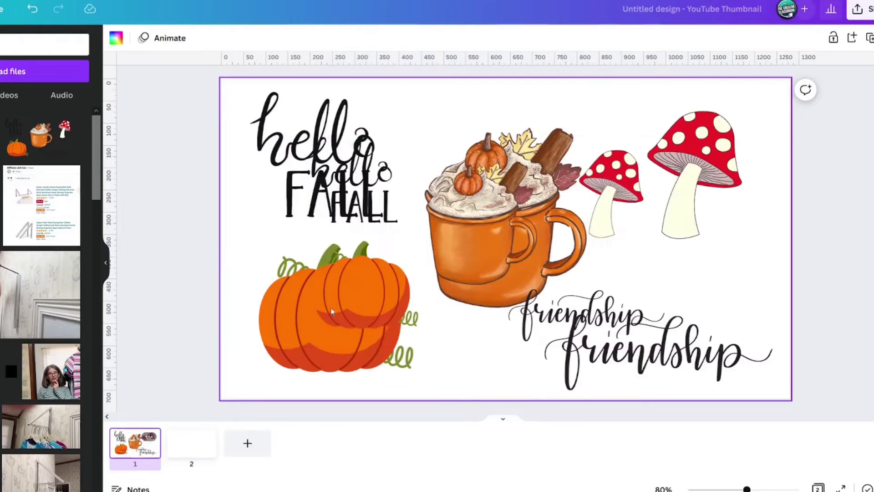
key(ctrl+v)
drag(374, 275, 473, 208)
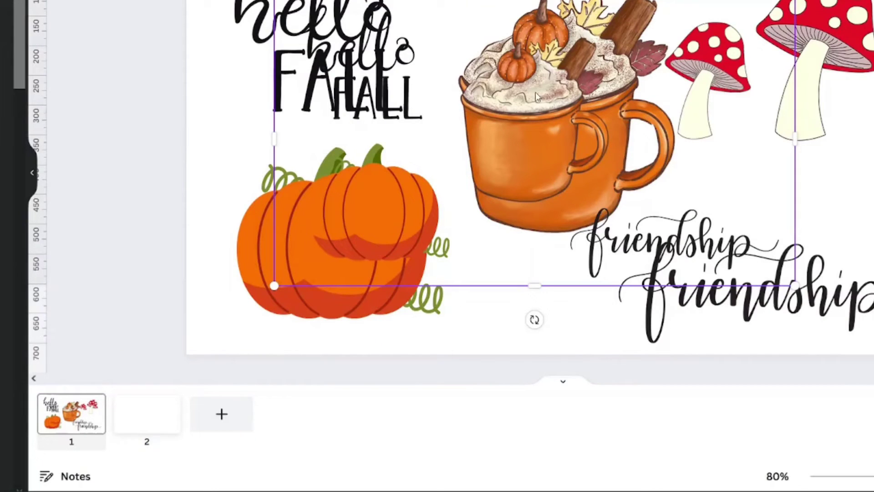
mouse_move(545, 98)
mouse_down()
mouse_move(400, 150)
mouse_move(121, 443)
mouse_move(180, 410)
mouse_move(241, 344)
mouse_move(305, 303)
mouse_move(523, 113)
mouse_move(548, 105)
mouse_up()
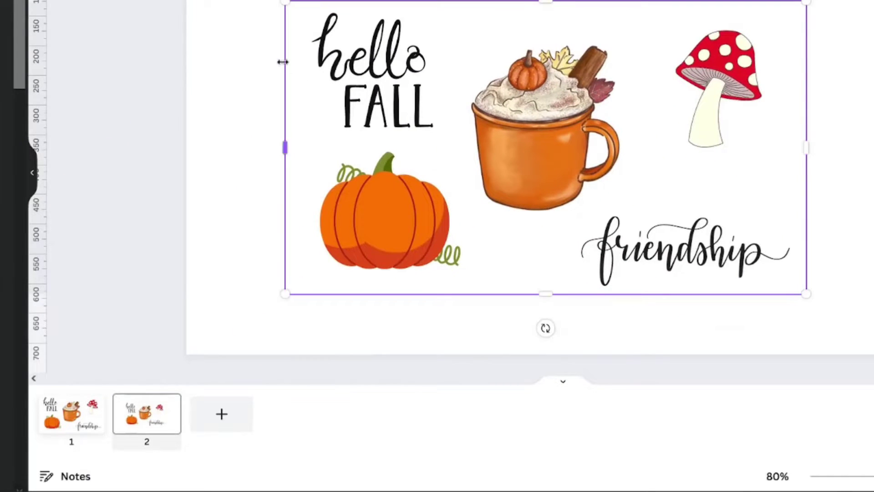
key(Escape)
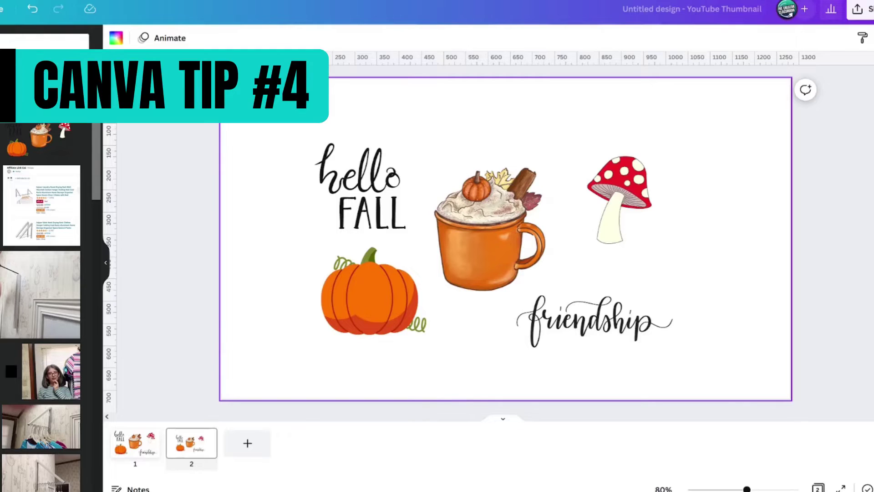
Step: Give the page-2 graphics a cream #fffee5 Glow with size 10, transparency 100, blur 0
click(453, 170)
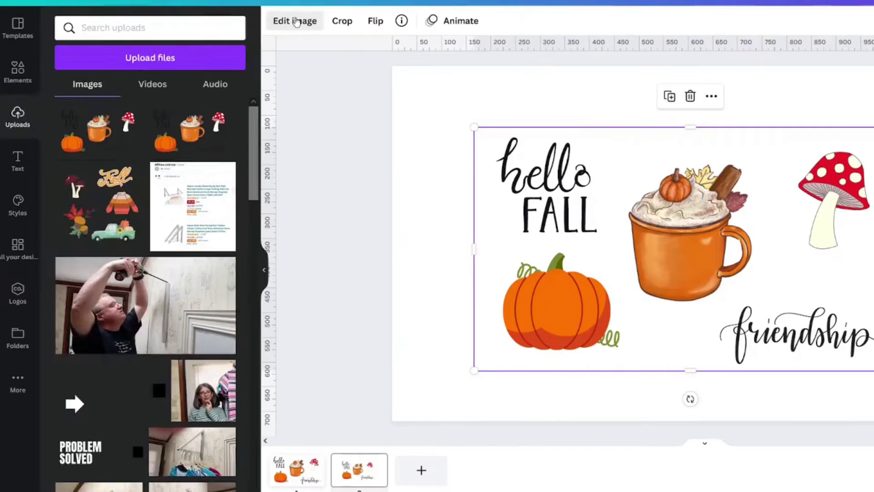
click(134, 38)
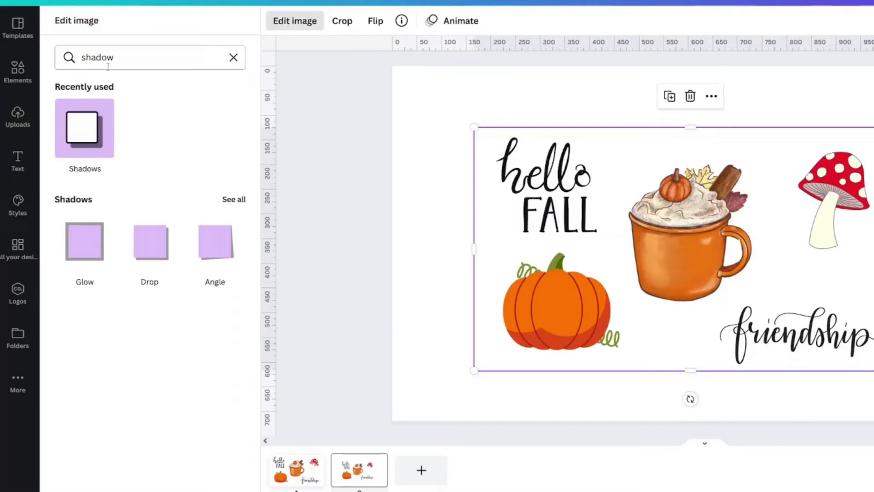
click(86, 249)
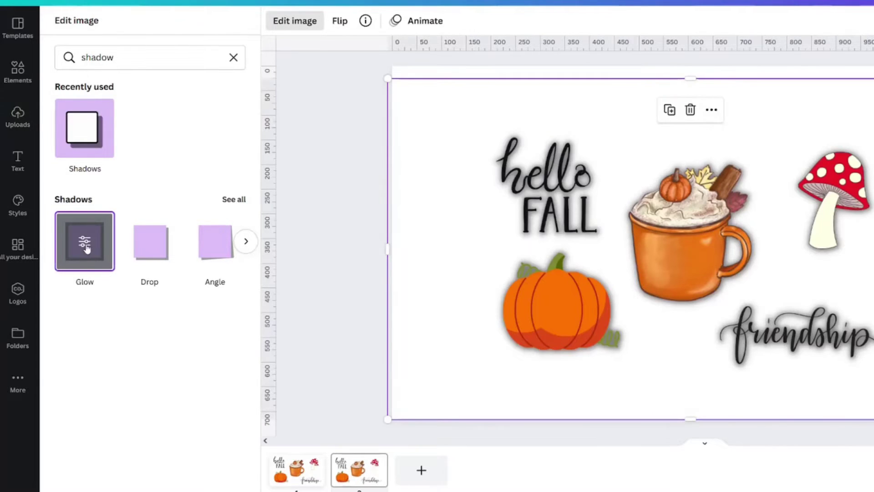
click(85, 246)
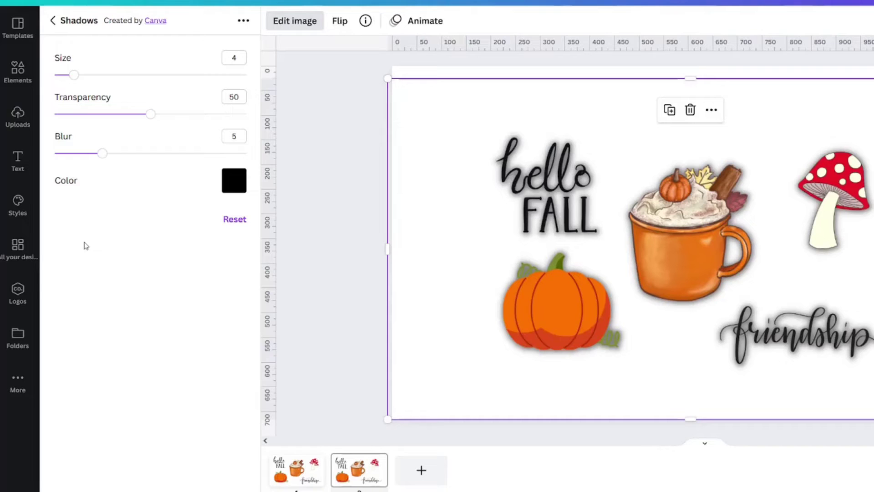
click(234, 57)
text(3)
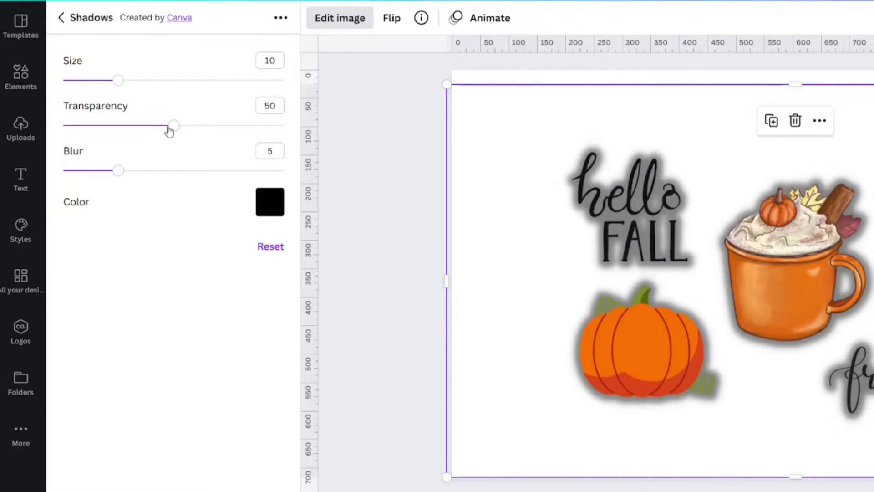
drag(173, 131, 306, 132)
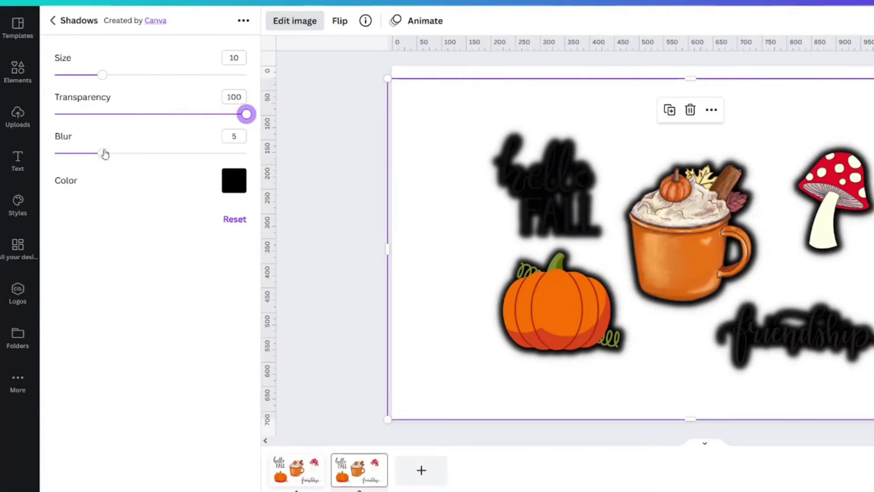
drag(104, 157, 26, 149)
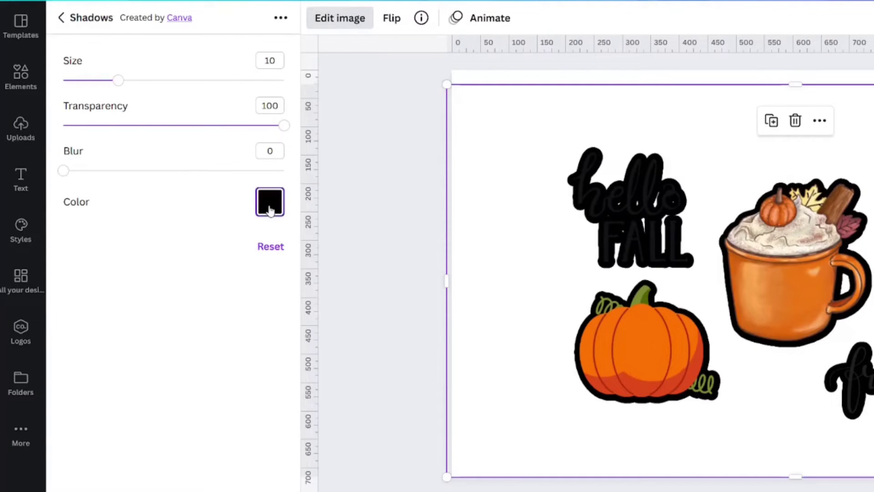
click(270, 213)
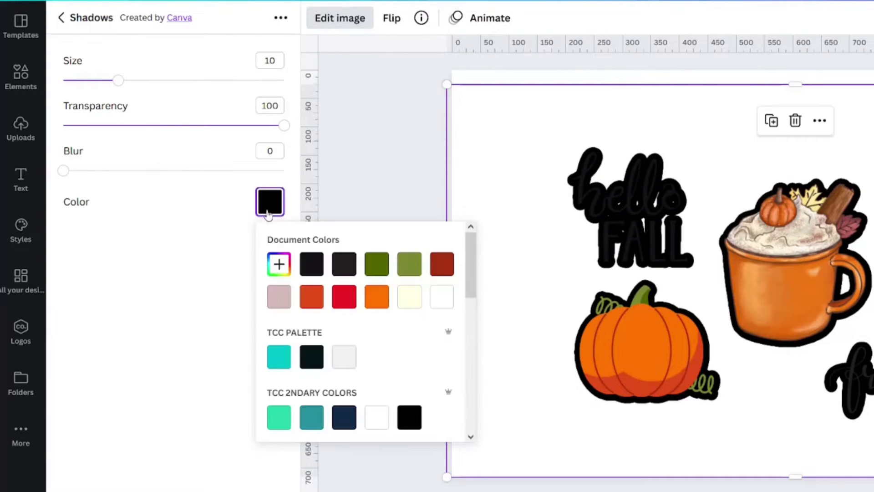
click(410, 305)
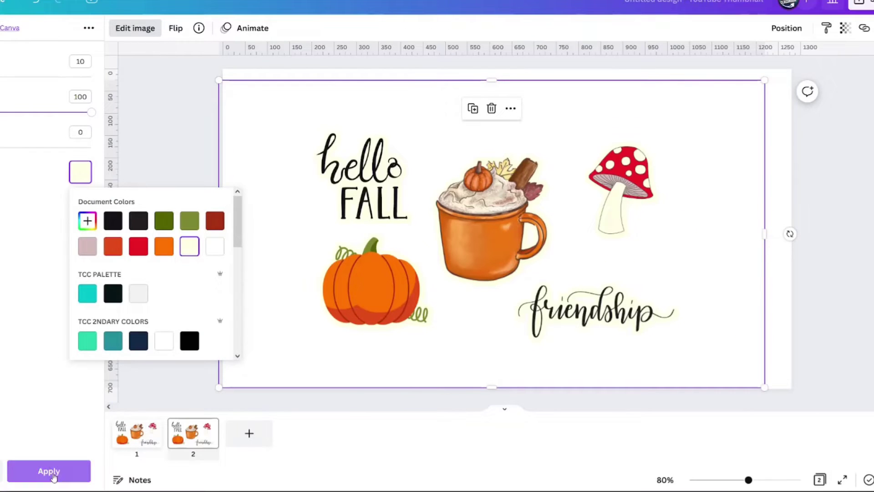
Step: Apply the cream glow, set page 2's background to olive green, and reopen image effects
click(49, 470)
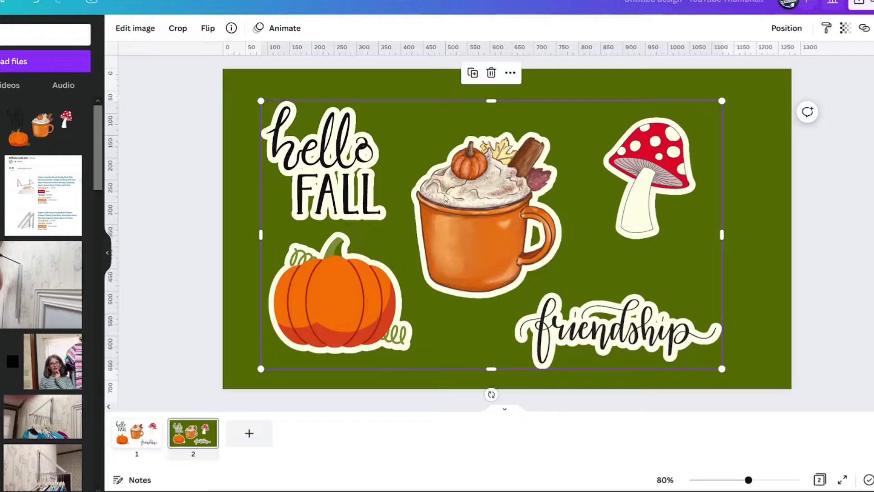
click(121, 28)
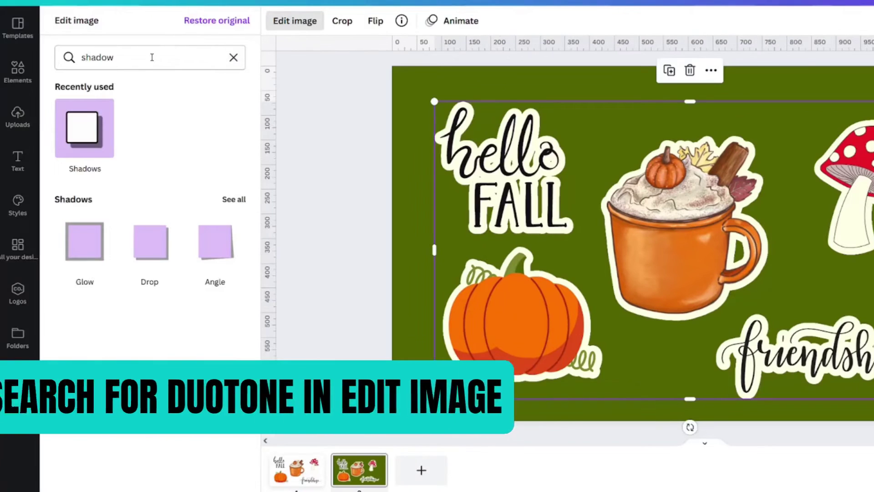
Step: Apply a Cherry duotone with cream highlights and shadows to the stickers, then cut the page-1 pumpkin
triple_click(5, 61)
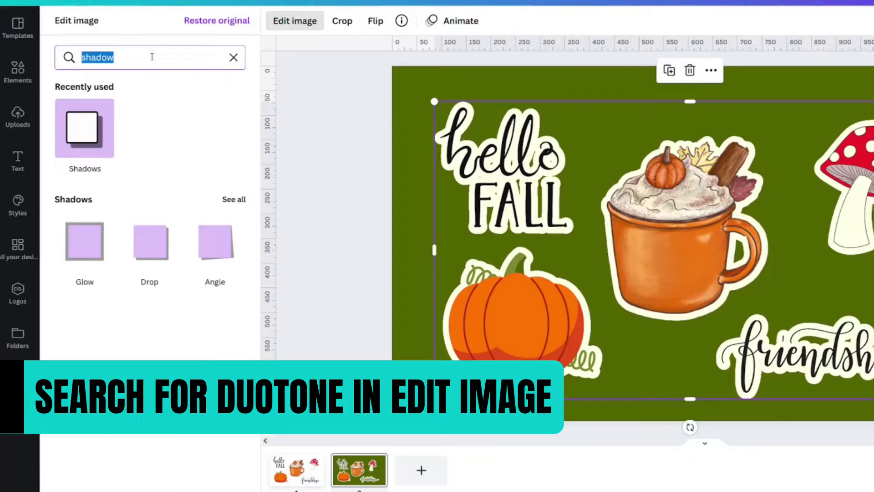
text(duo)
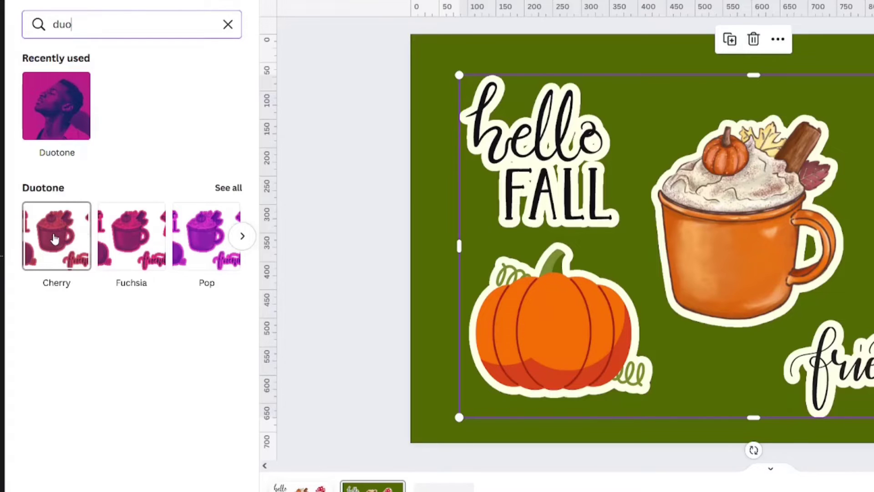
click(54, 238)
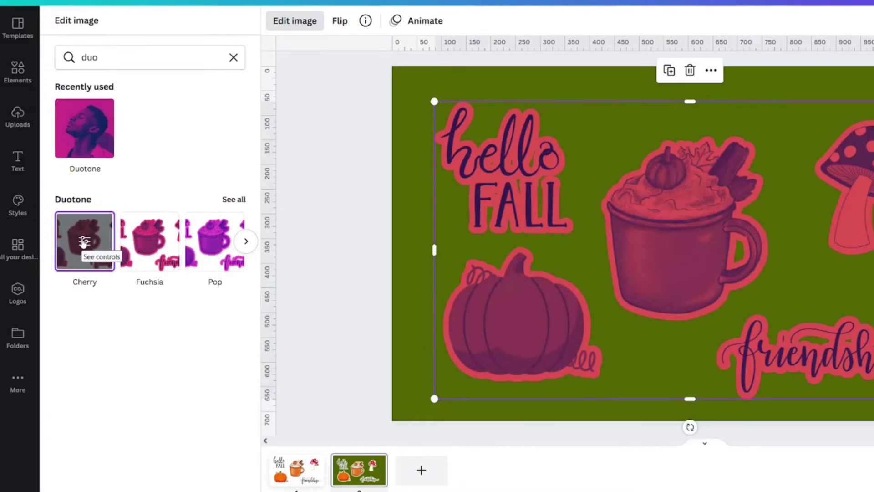
click(84, 241)
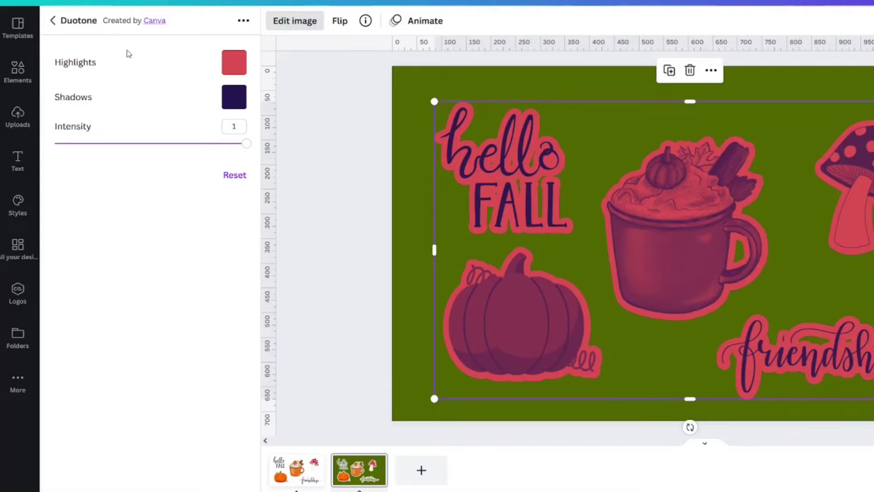
click(233, 63)
click(357, 143)
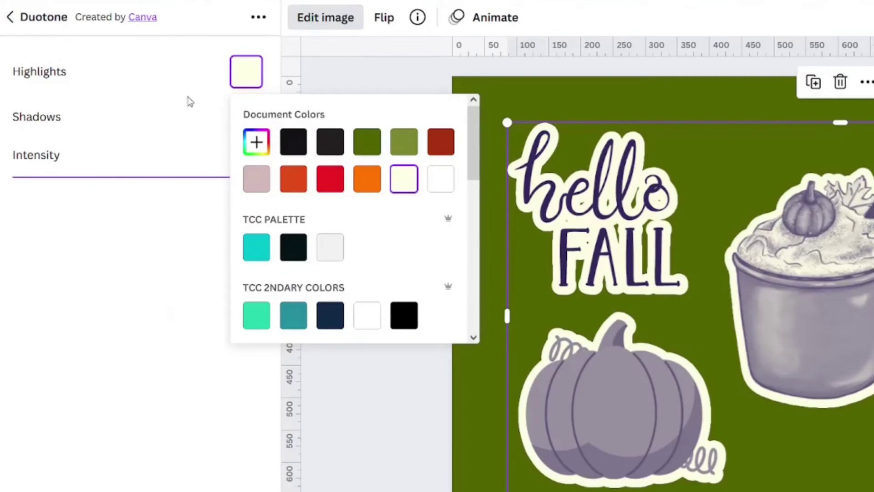
click(164, 96)
click(248, 119)
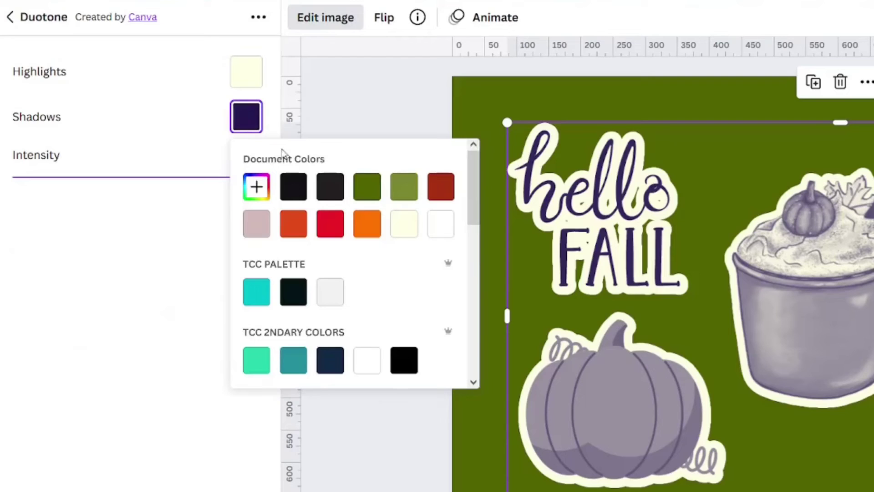
click(409, 236)
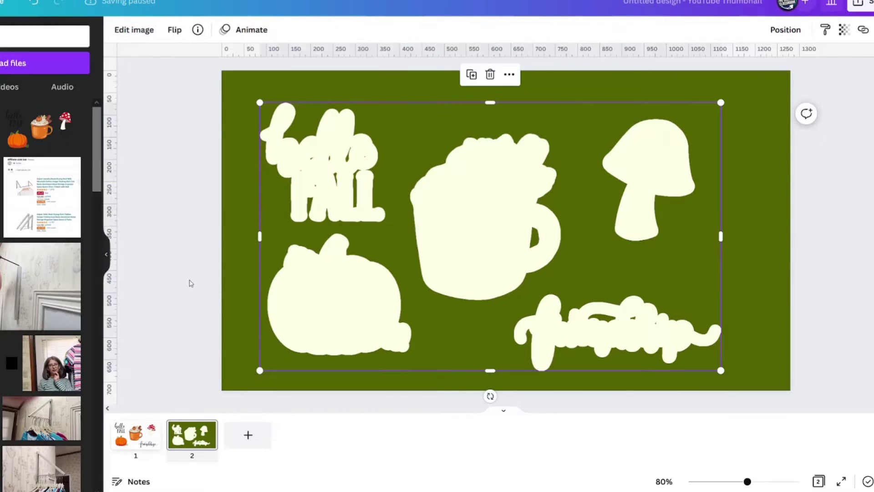
click(191, 283)
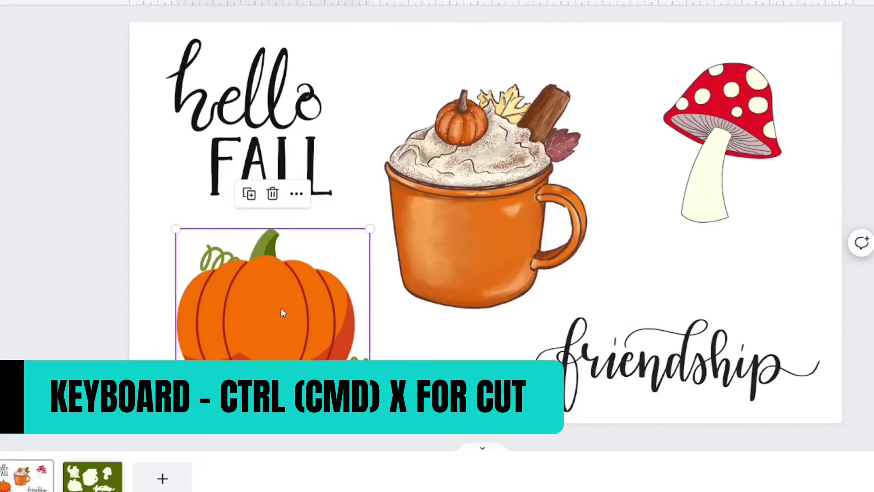
key(ctrl+x)
Step: Paste the pumpkin onto page 2 and size it over its cream silhouette for an even outline
click(92, 476)
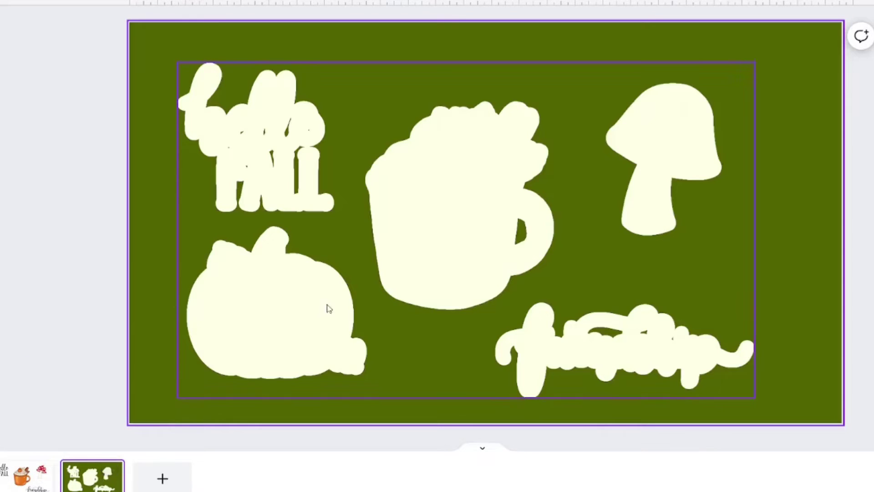
key(ctrl+v)
mouse_move(227, 323)
mouse_down()
mouse_move(242, 312)
mouse_move(233, 312)
mouse_up()
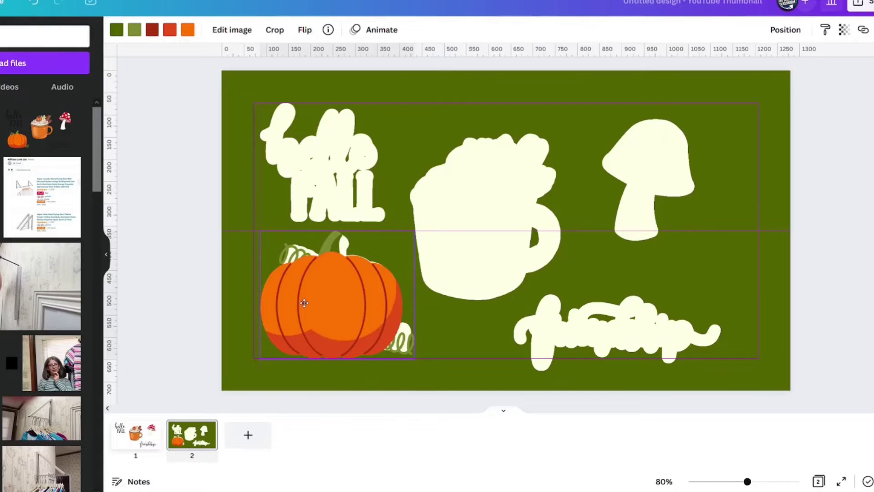
drag(304, 303, 304, 302)
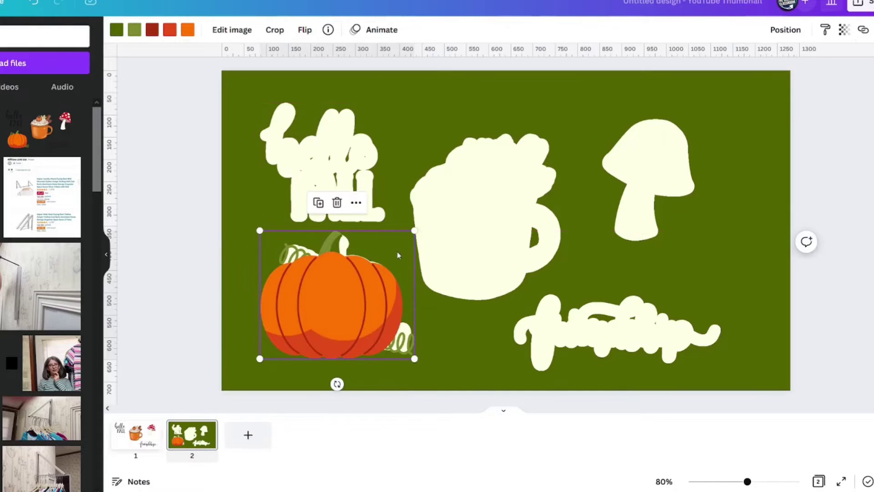
drag(414, 231, 405, 238)
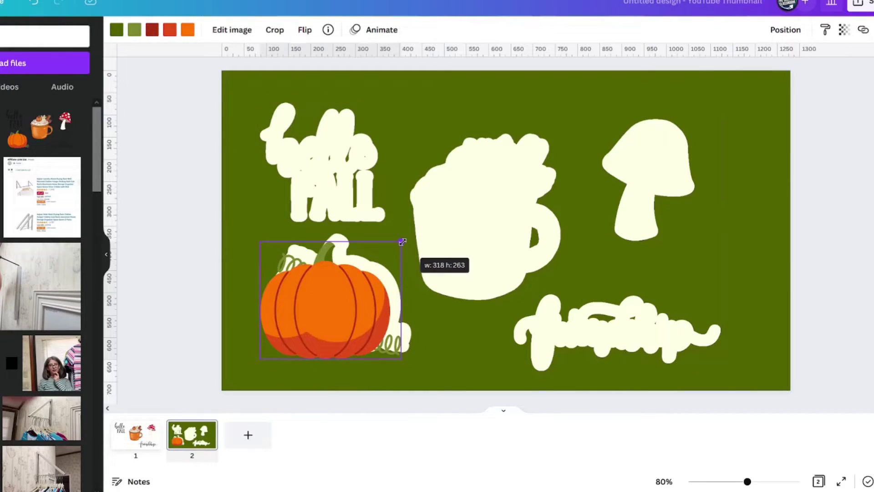
right_click(402, 238)
click(301, 293)
drag(301, 294, 312, 290)
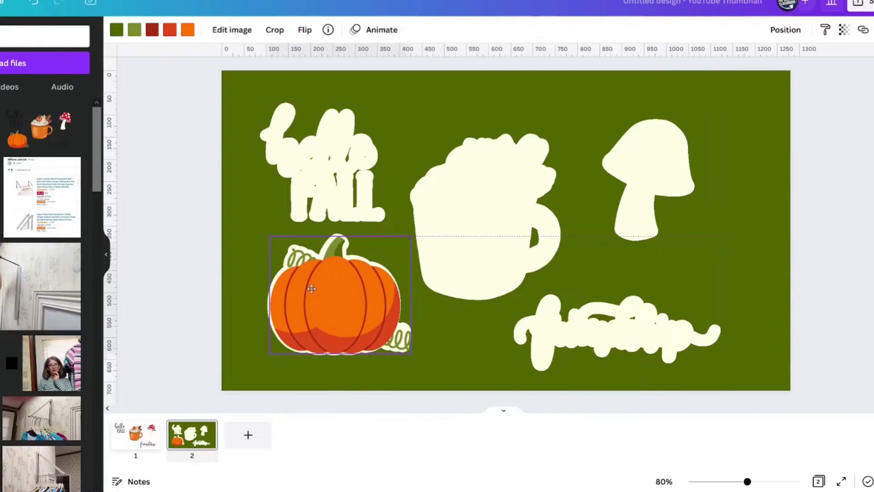
drag(410, 237, 406, 239)
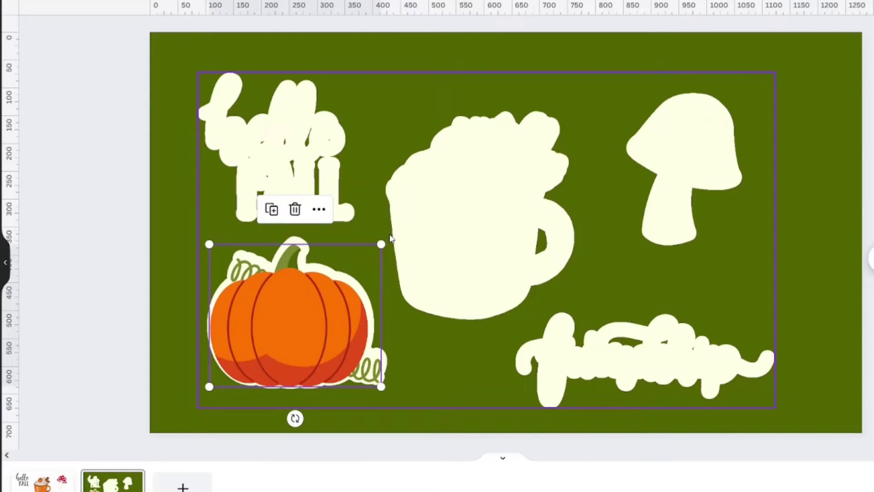
key(Up)
key(Up)
key(Up)
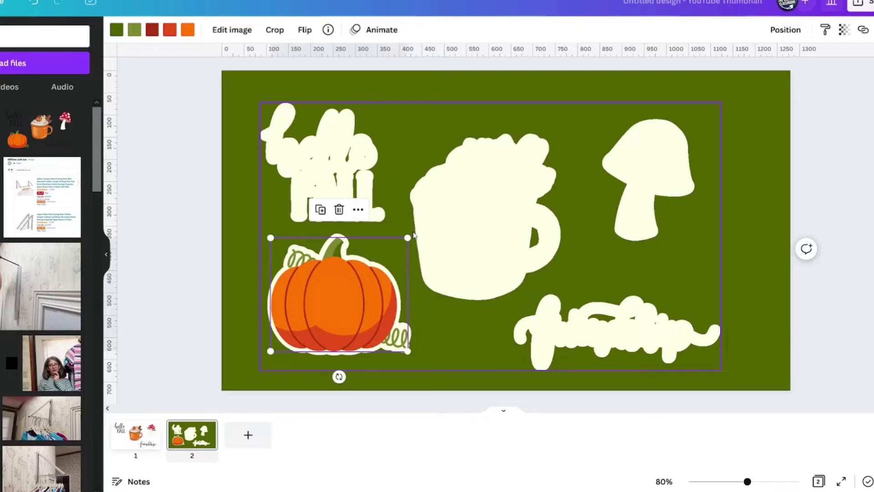
click(179, 163)
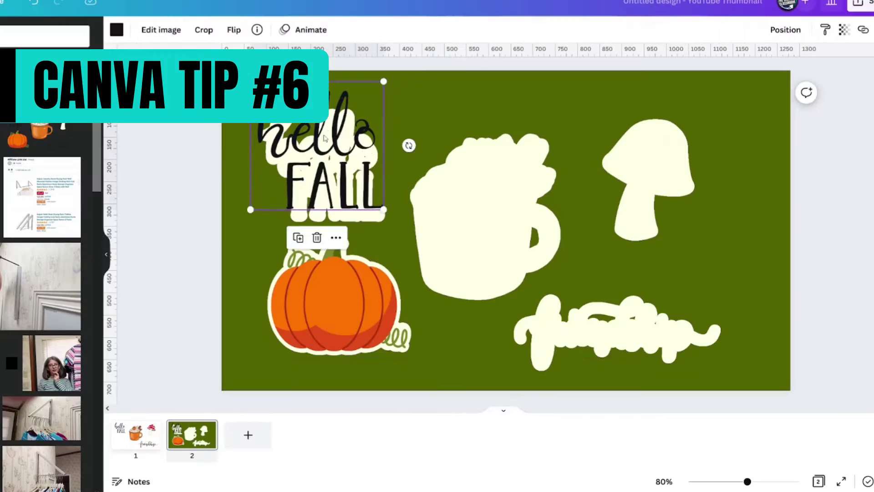
Step: Move the black hello FALL lettering onto page 2 over the silhouettes
drag(330, 142, 474, 248)
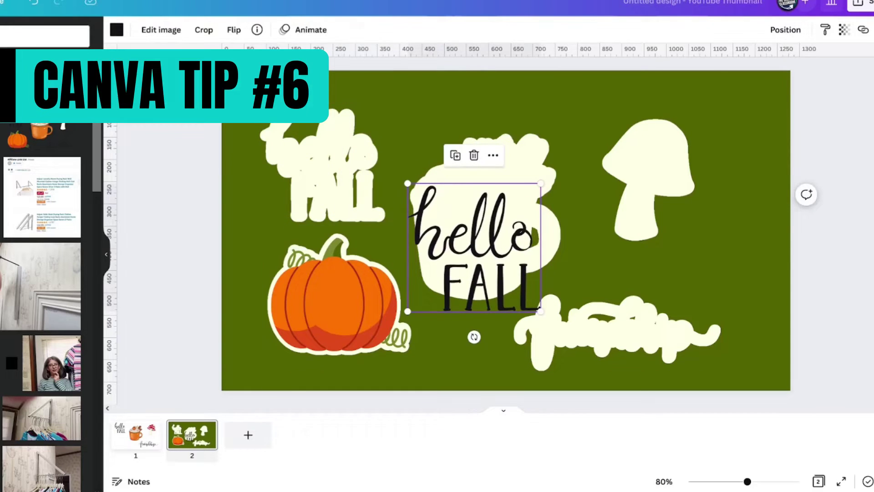
ctrl+scroll(609, 372, up, 5)
drag(683, 408, 597, 409)
click(508, 307)
click(517, 299)
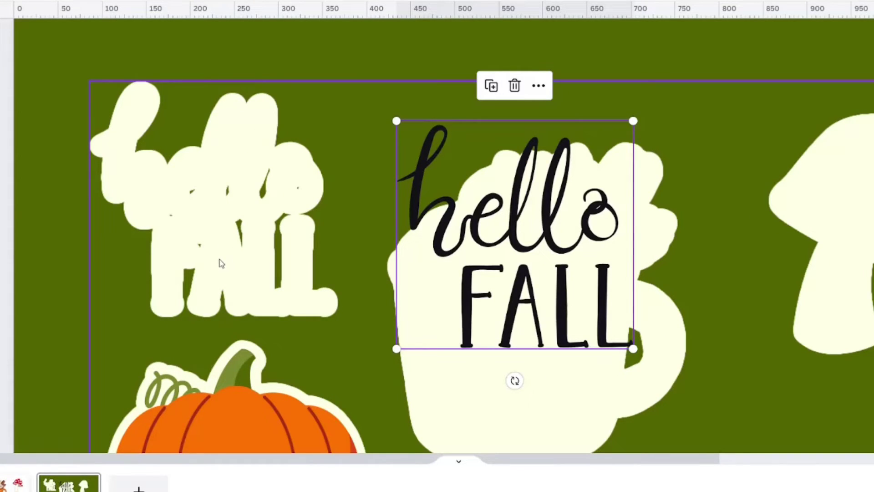
Step: Add a shape over the hello FALL silhouette gap, colour it cream, and send it to back
key(ctrl+v)
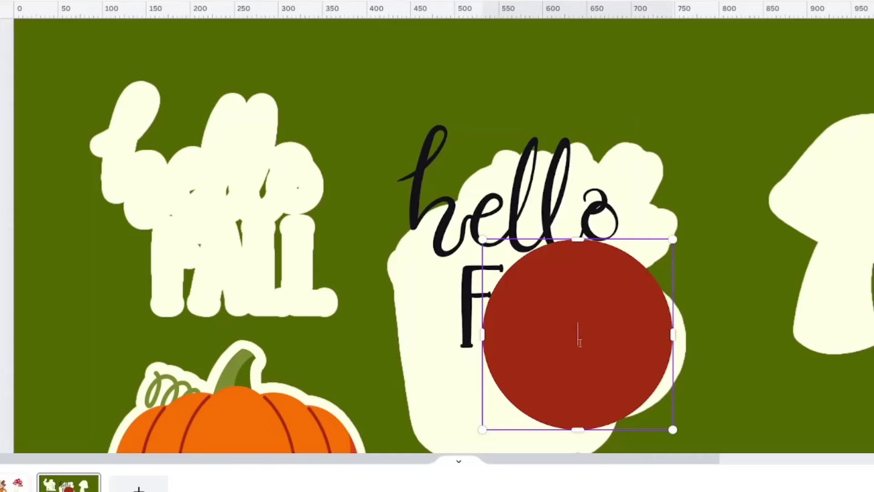
drag(578, 237, 579, 322)
click(757, 368)
drag(592, 368, 273, 209)
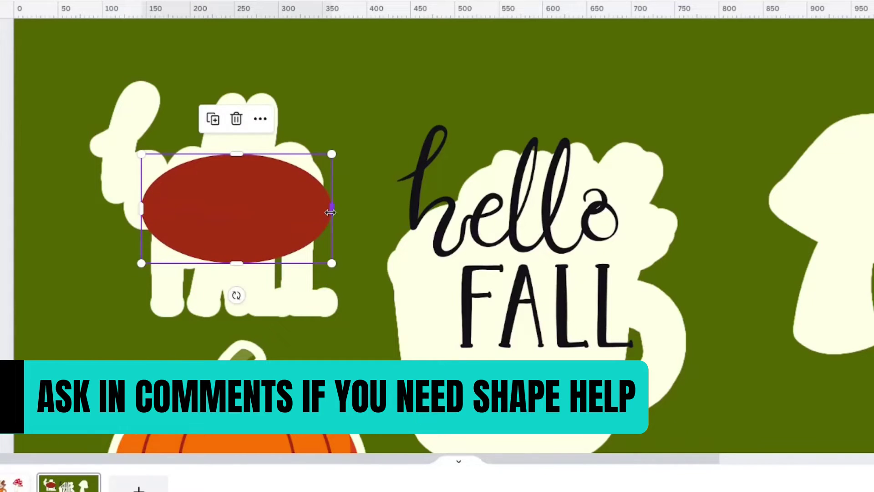
drag(331, 209, 308, 210)
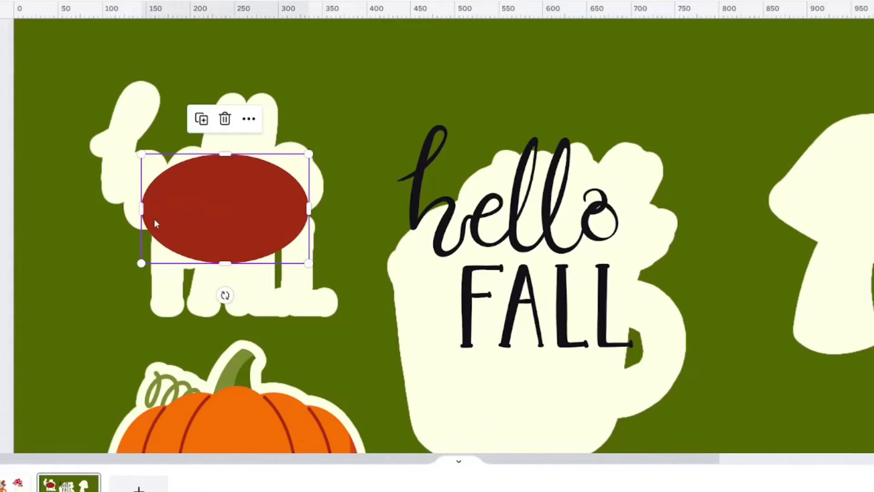
drag(141, 263, 155, 302)
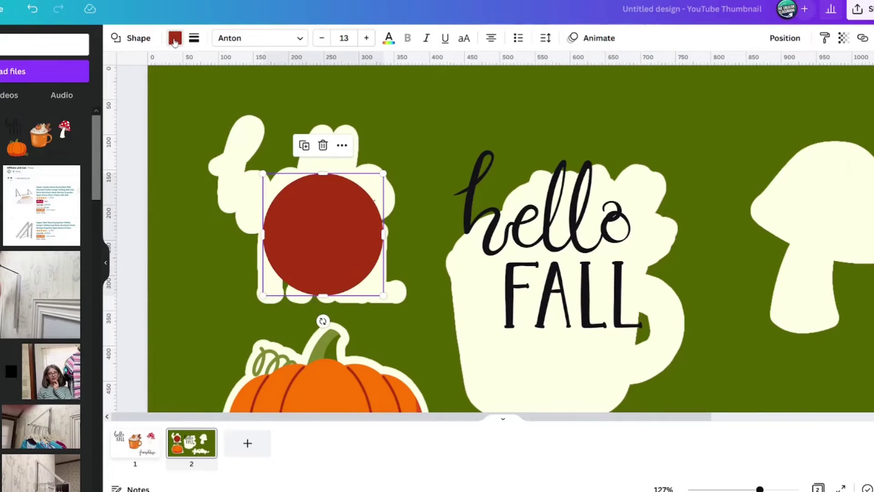
click(175, 38)
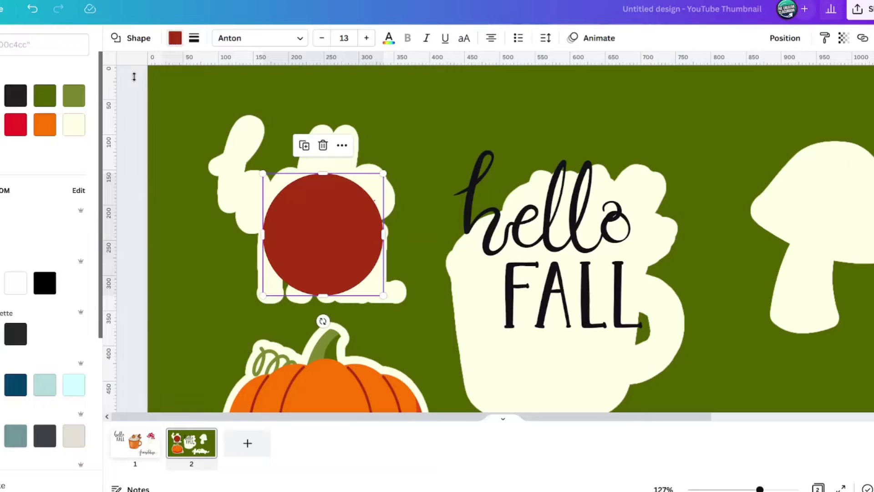
click(73, 124)
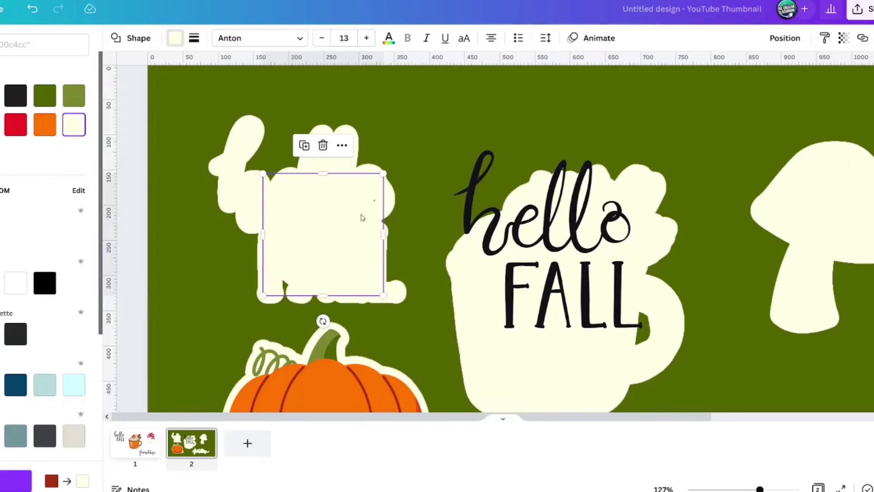
drag(338, 220, 347, 227)
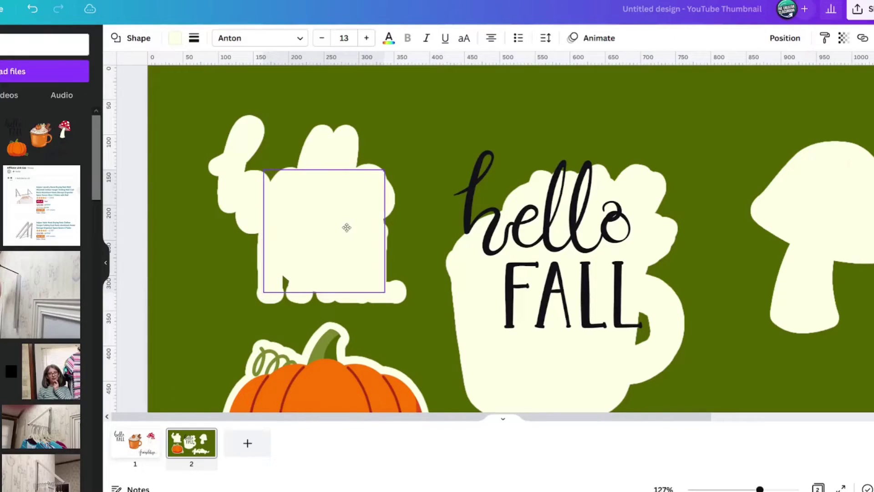
right_click(334, 226)
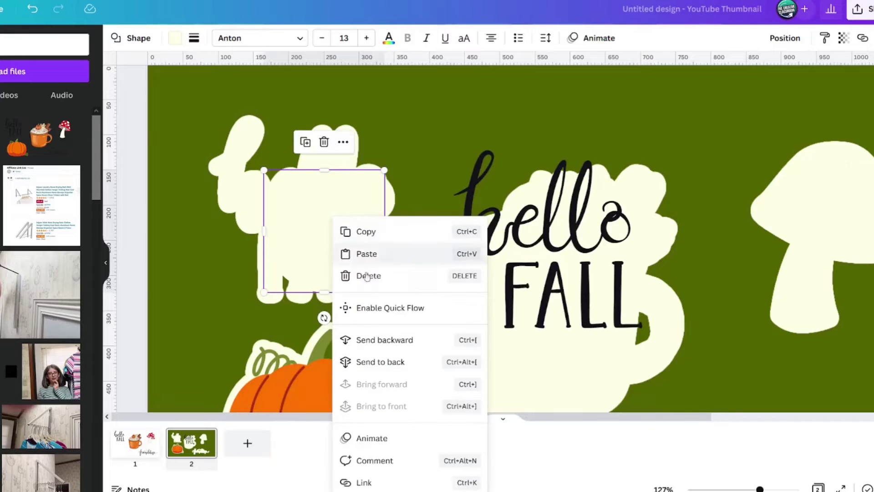
click(377, 363)
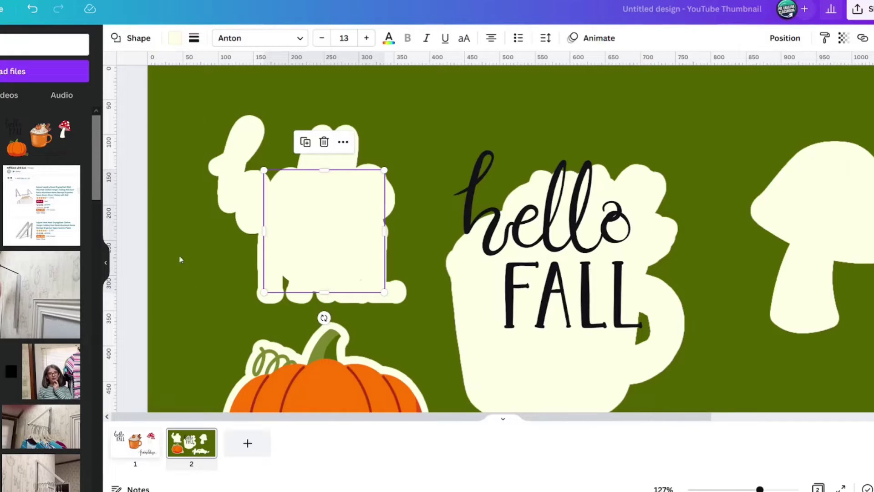
click(162, 231)
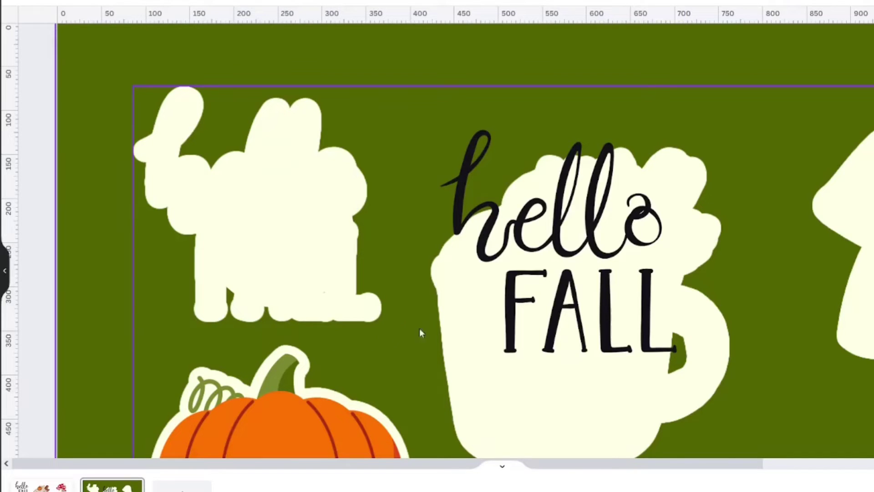
Step: Place a rectangle over the left silhouette's lower gap and colour it cream
key(ctrl+z)
key(ctrl+z)
drag(639, 403, 312, 284)
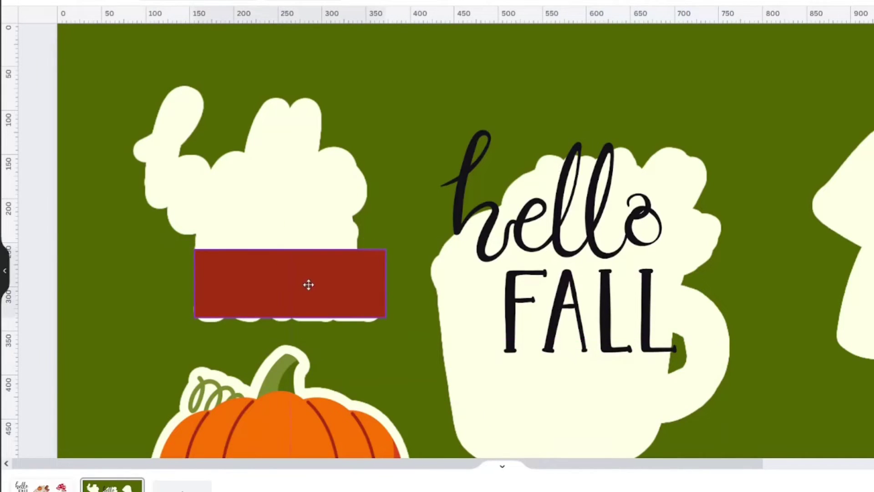
right_click(318, 282)
key(Escape)
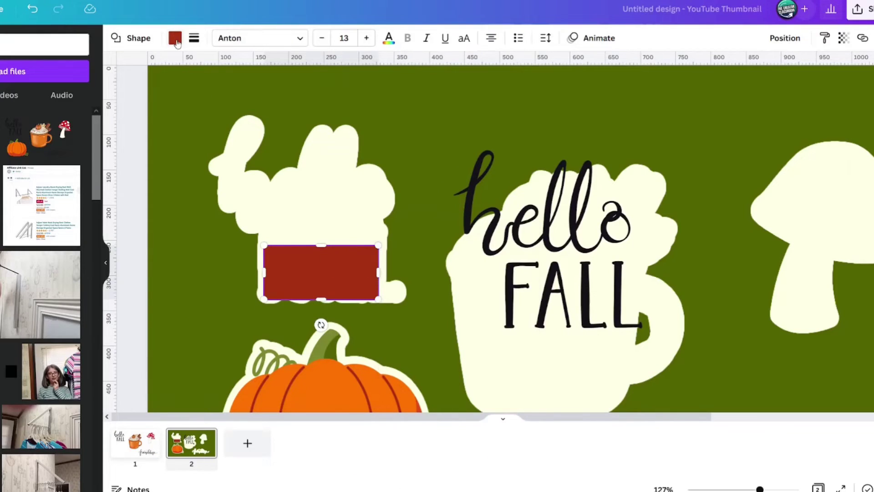
click(176, 38)
click(68, 124)
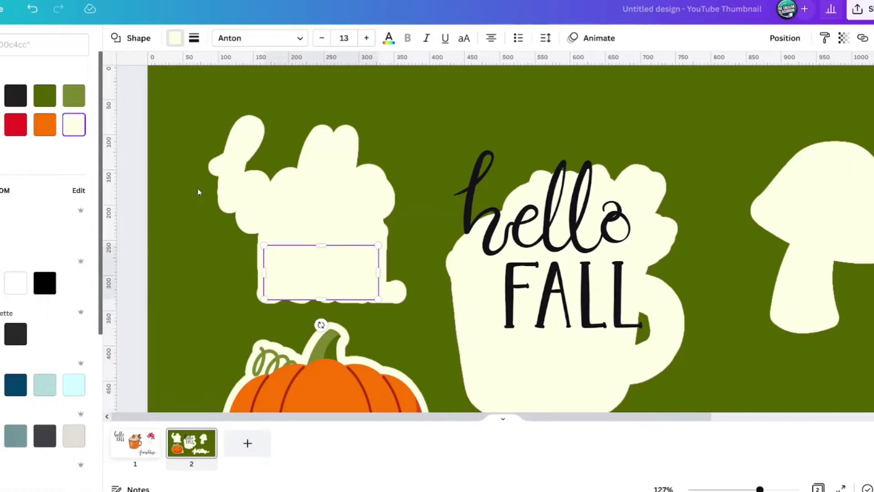
Step: Send the cream rectangle back one layer and set the hello FALL lettering onto the left cream shape
right_click(307, 268)
right_click(306, 268)
click(351, 340)
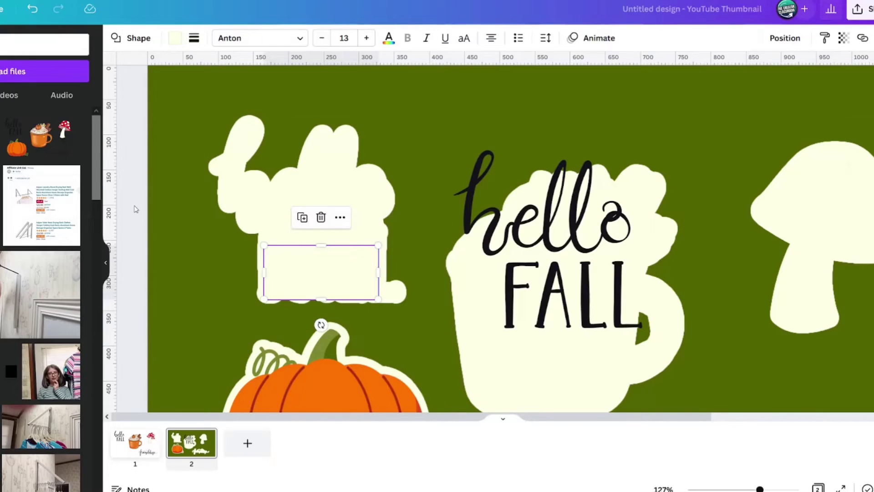
click(135, 207)
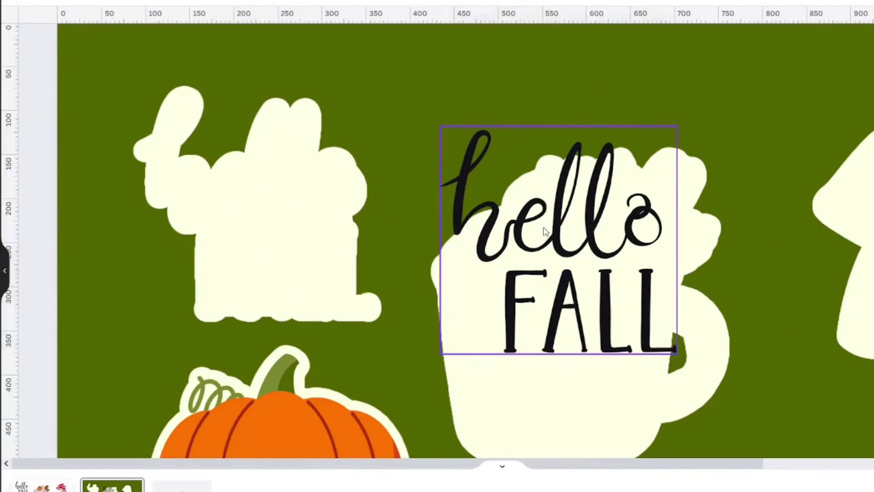
drag(557, 240, 276, 203)
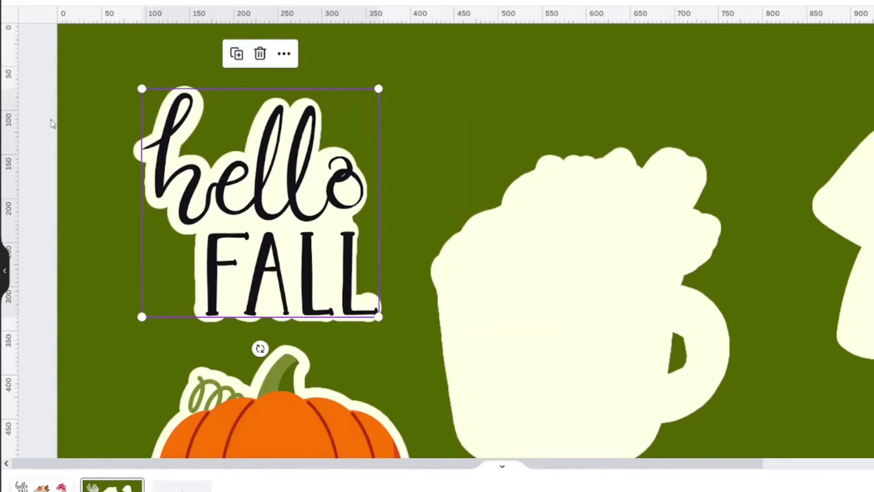
click(46, 122)
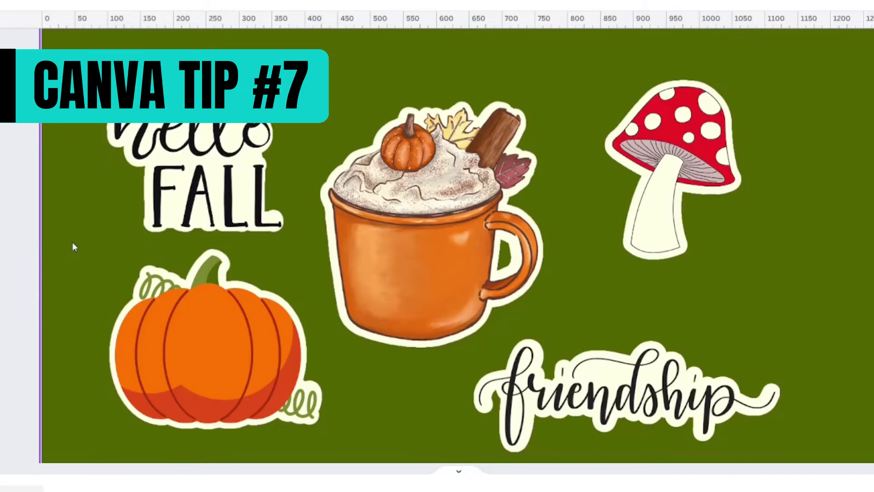
Step: Select all page elements, nudge the cream silhouette group, and duplicate it
click(150, 221)
click(136, 296)
key(ctrl+a)
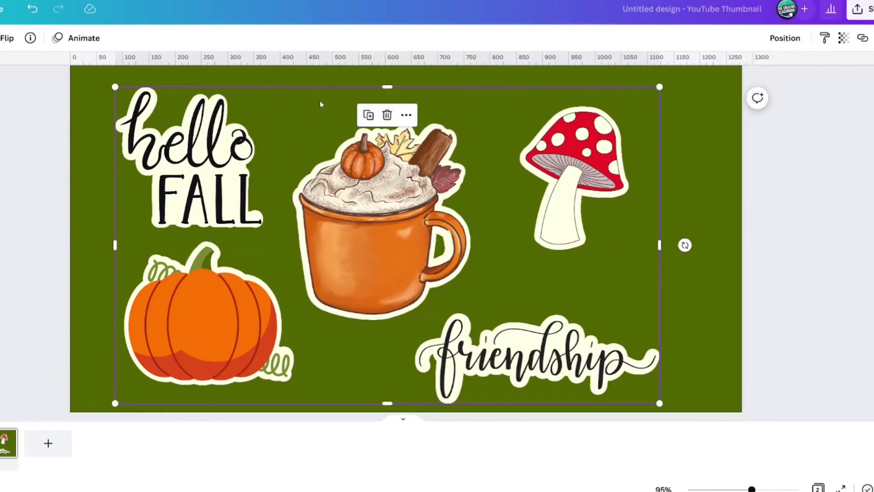
mouse_move(314, 106)
mouse_down()
mouse_move(507, 111)
mouse_move(264, 107)
mouse_move(468, 107)
mouse_move(312, 102)
mouse_up()
click(368, 115)
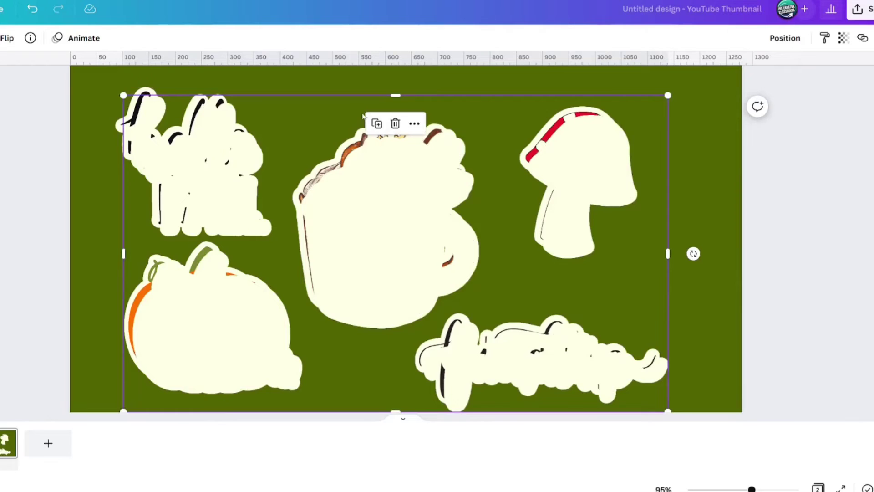
Step: Offset the silhouette copy and crop it down to just the mushroom
drag(262, 260, 223, 250)
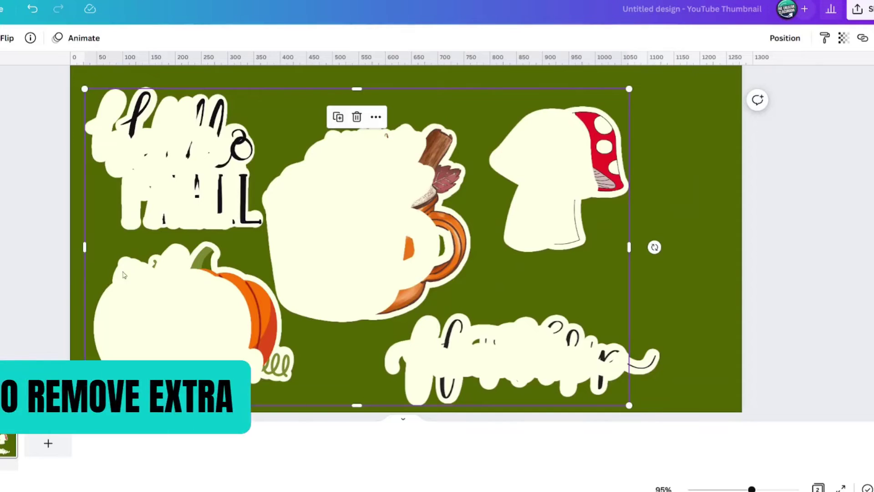
drag(84, 248, 481, 249)
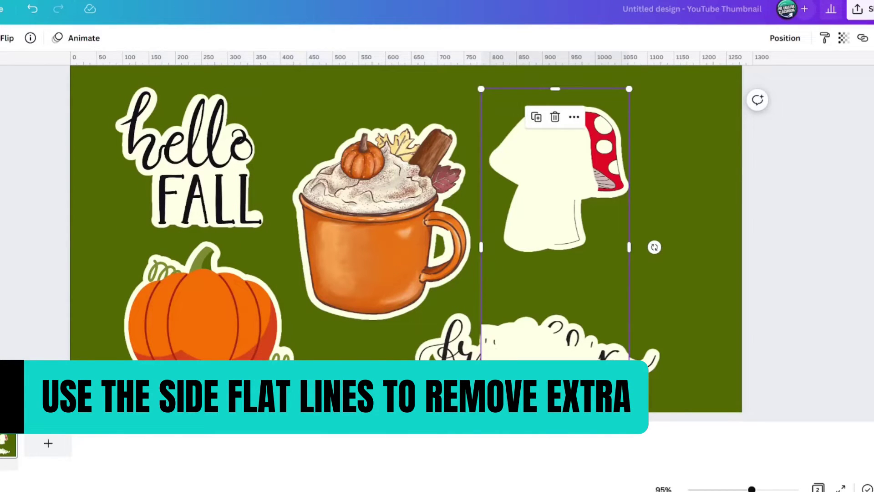
drag(555, 401, 555, 260)
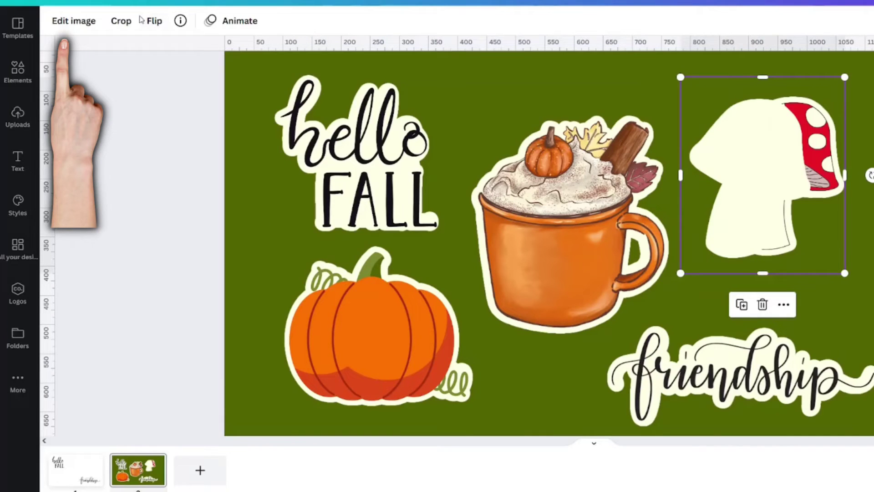
Step: Apply the Cherry duotone to the mushroom silhouette with black highlights and shadows
click(74, 21)
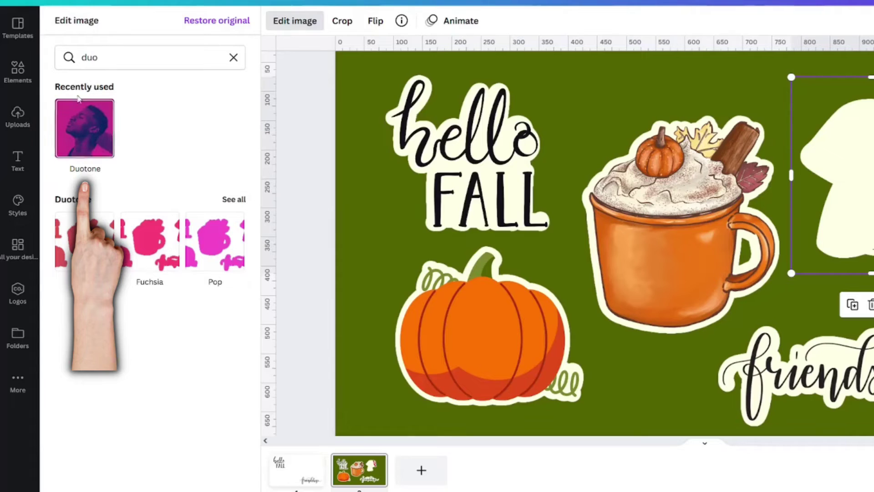
click(85, 241)
click(86, 242)
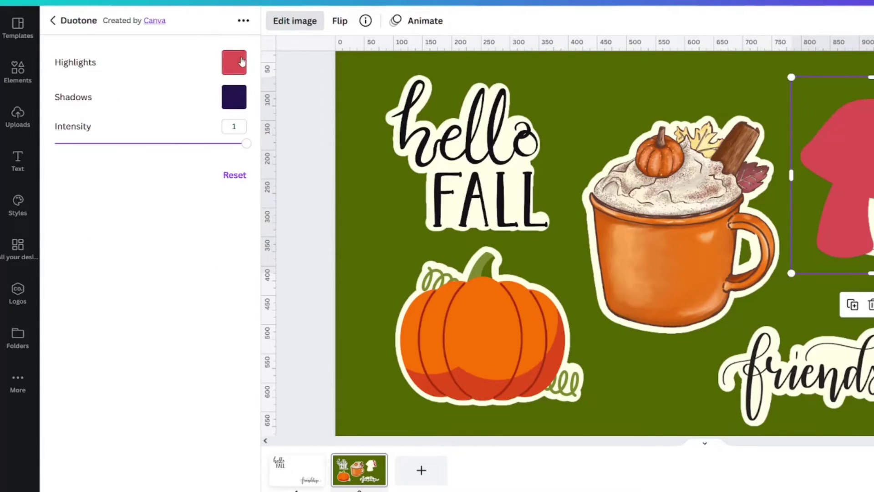
click(240, 62)
click(270, 116)
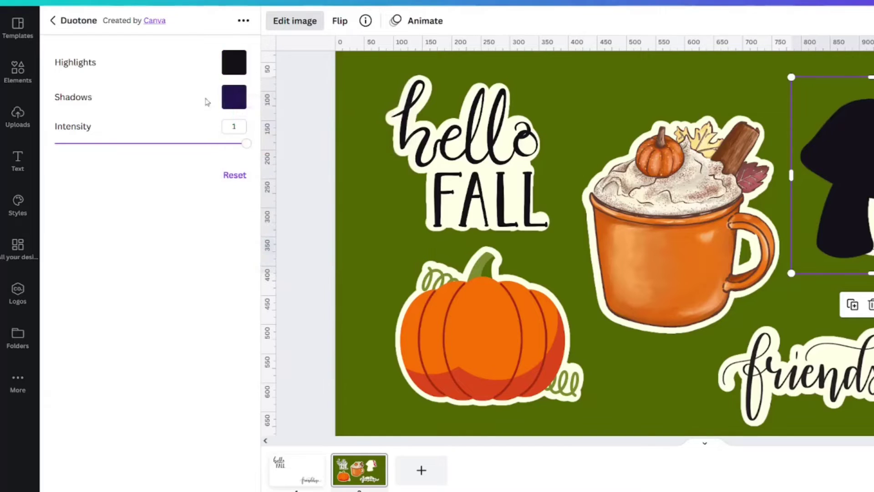
click(233, 95)
click(270, 150)
click(53, 20)
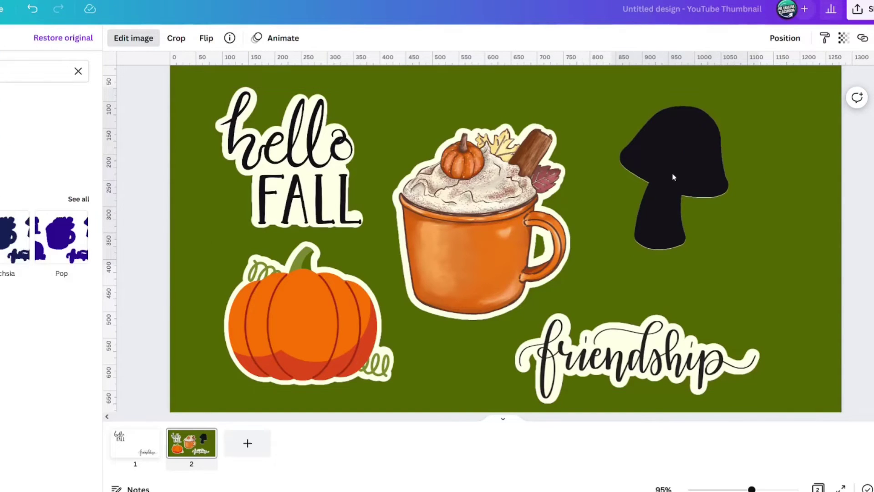
Step: Send the black mushroom silhouette backward behind the mushroom sticker
click(674, 177)
right_click(673, 175)
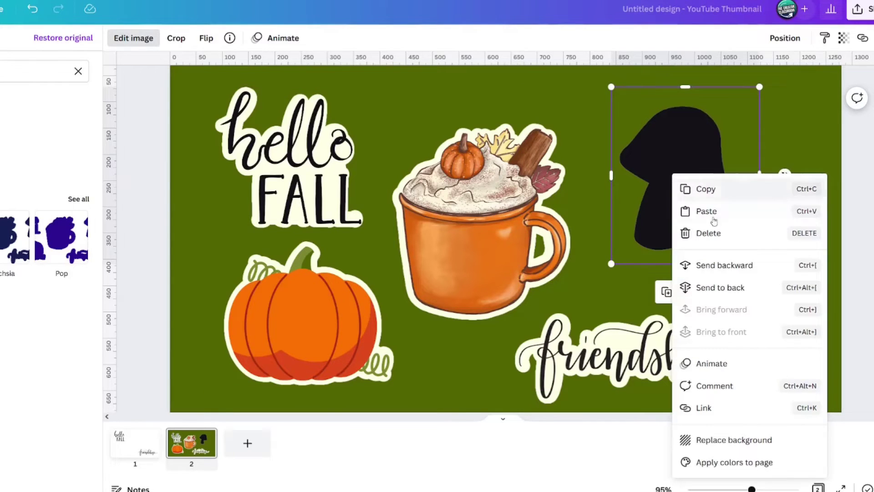
click(697, 265)
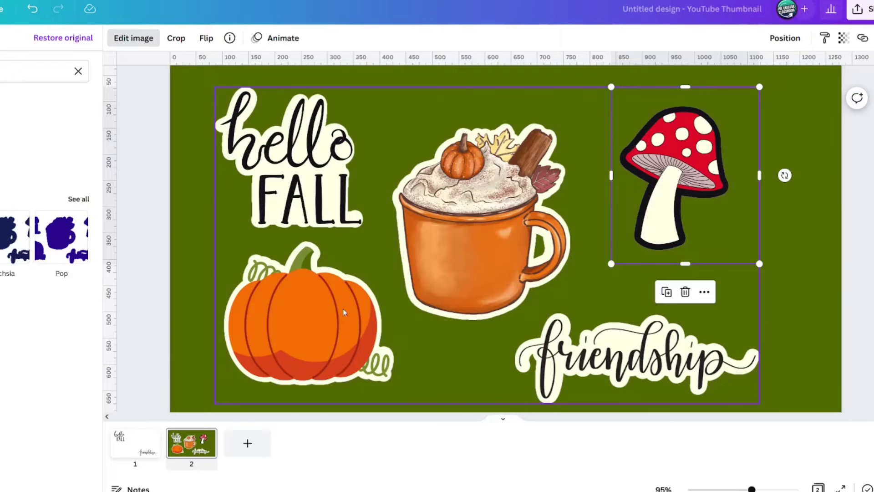
Step: Duplicate the silhouette group, align it over the originals, and crop it to the pumpkin
click(471, 342)
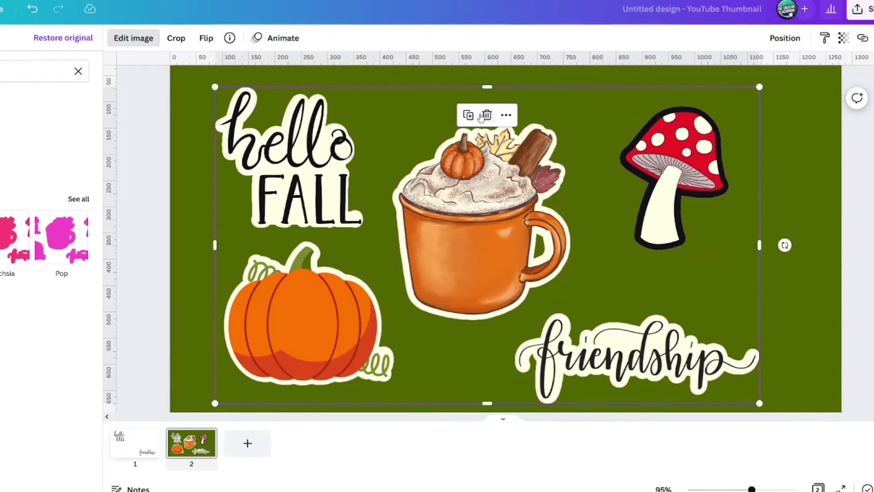
click(469, 116)
drag(477, 195, 469, 187)
drag(759, 245, 402, 247)
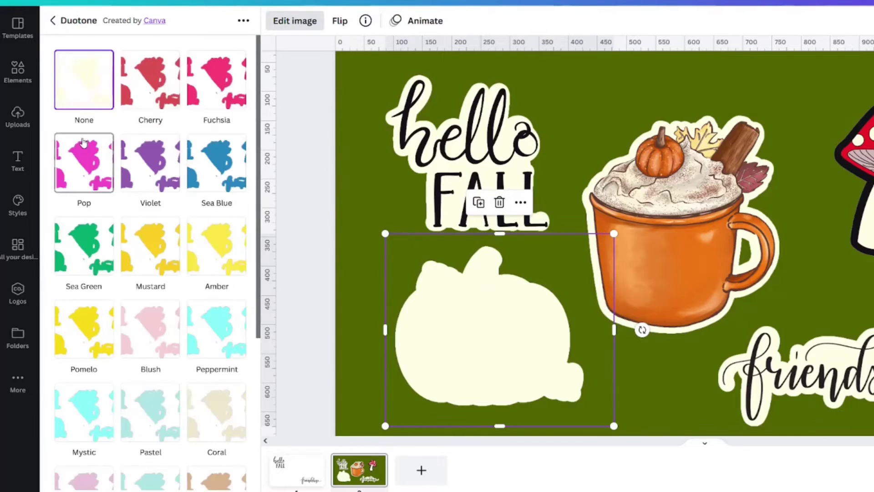
Step: Make the pumpkin silhouette solid black with a Cherry duotone using black highlights
click(177, 99)
click(148, 81)
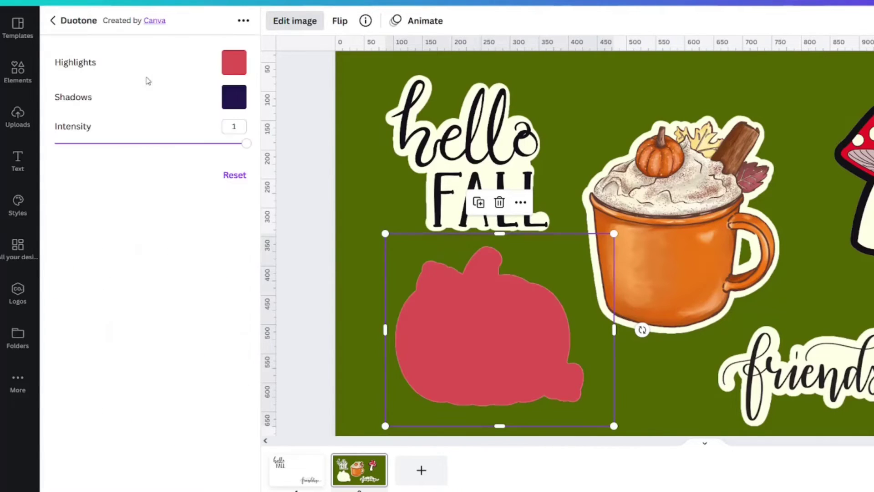
click(223, 62)
click(271, 117)
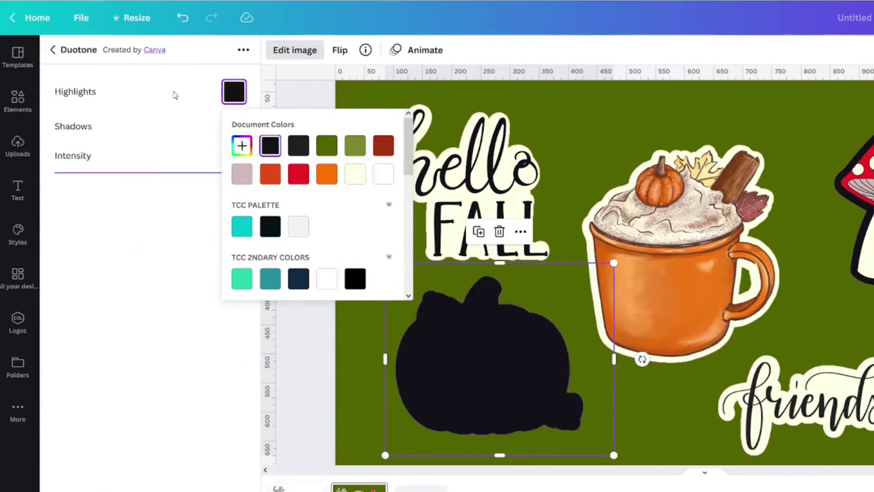
key(Escape)
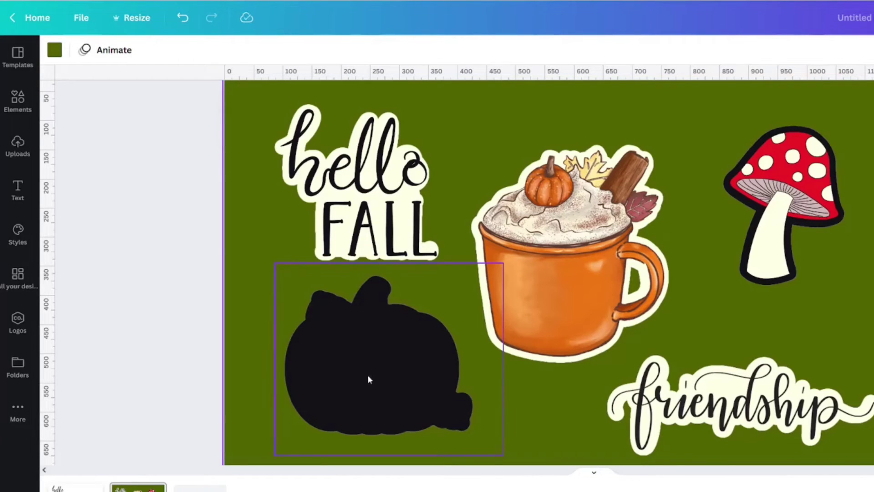
Step: Send the black pumpkin silhouette backward behind the pumpkin, then deselect
right_click(345, 381)
click(366, 326)
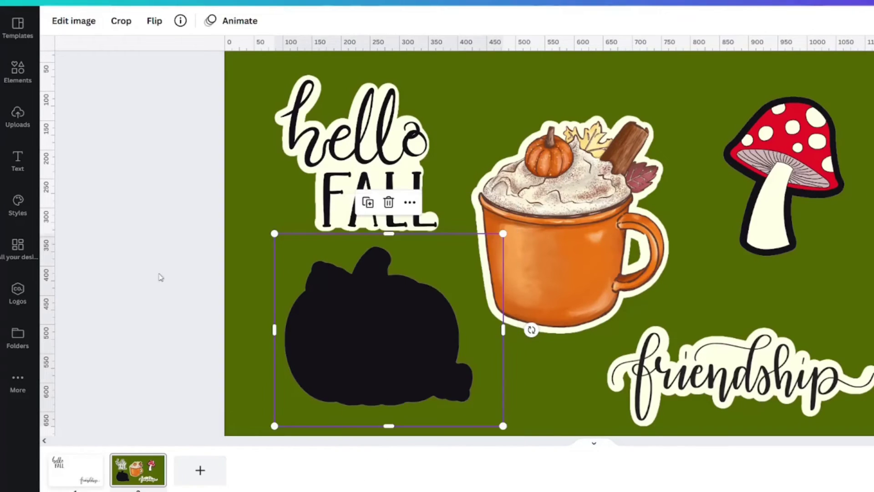
click(164, 240)
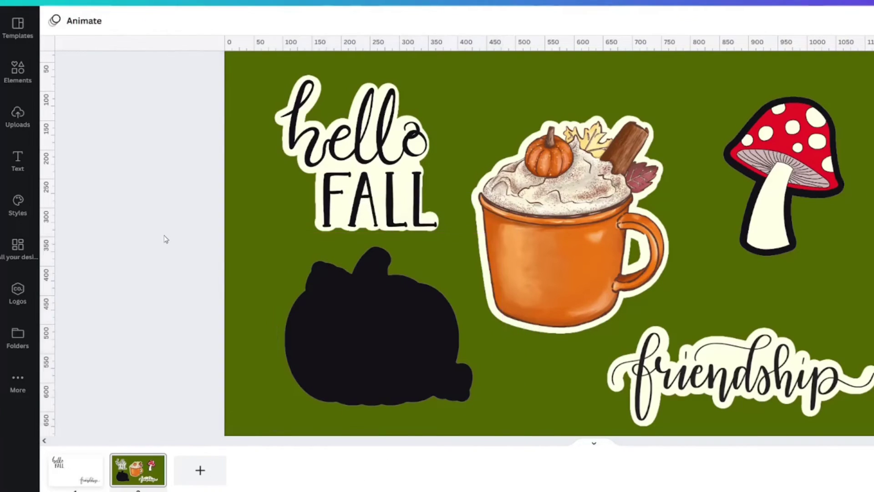
Step: Download only the sticker page as a transparent PNG and upload it to page 3
click(344, 342)
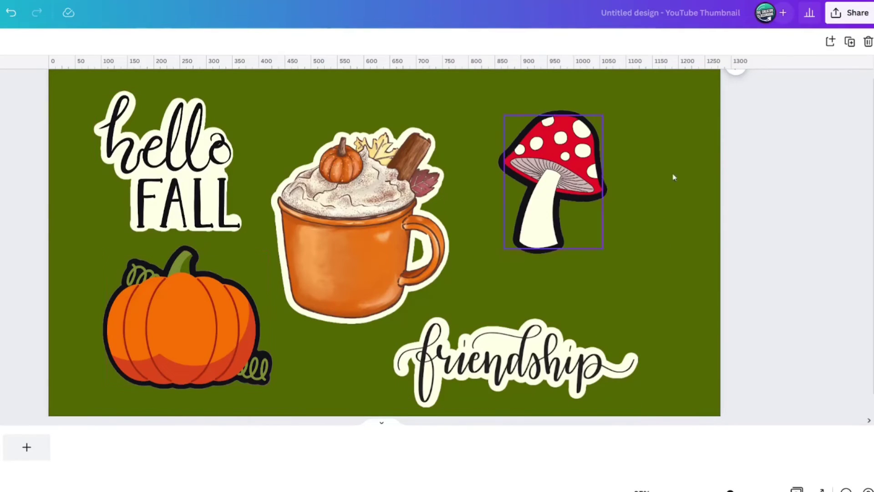
click(840, 11)
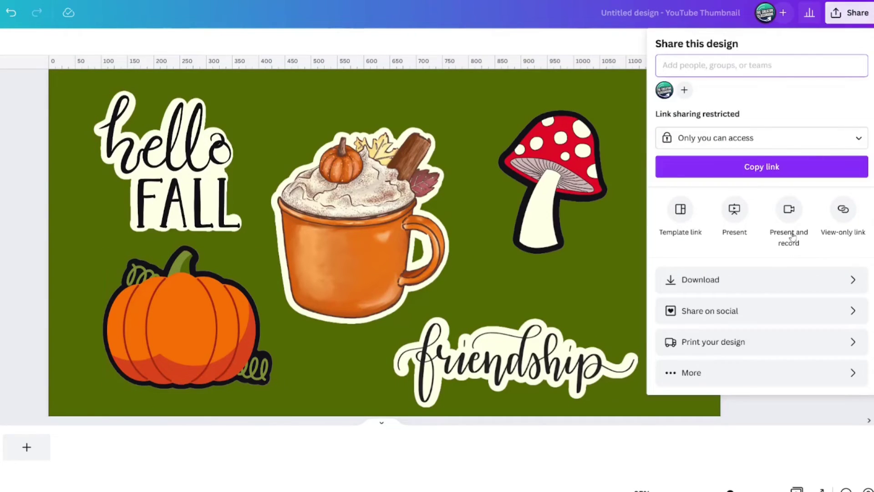
click(737, 279)
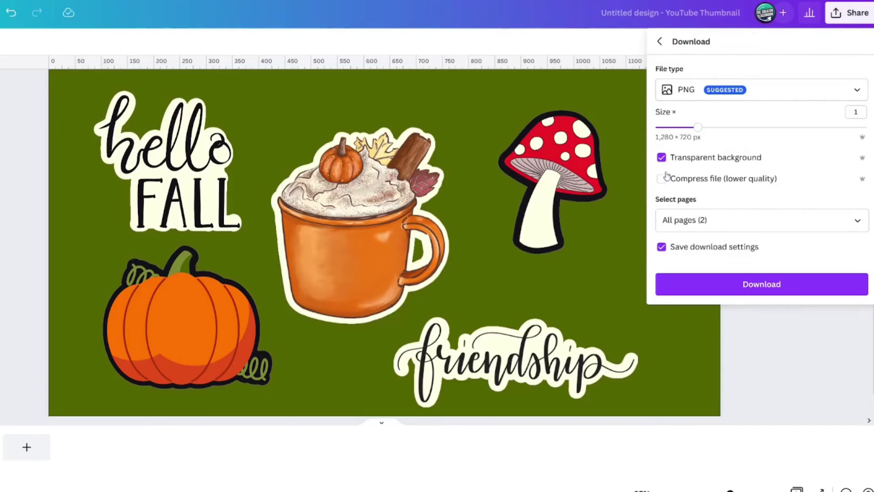
click(691, 221)
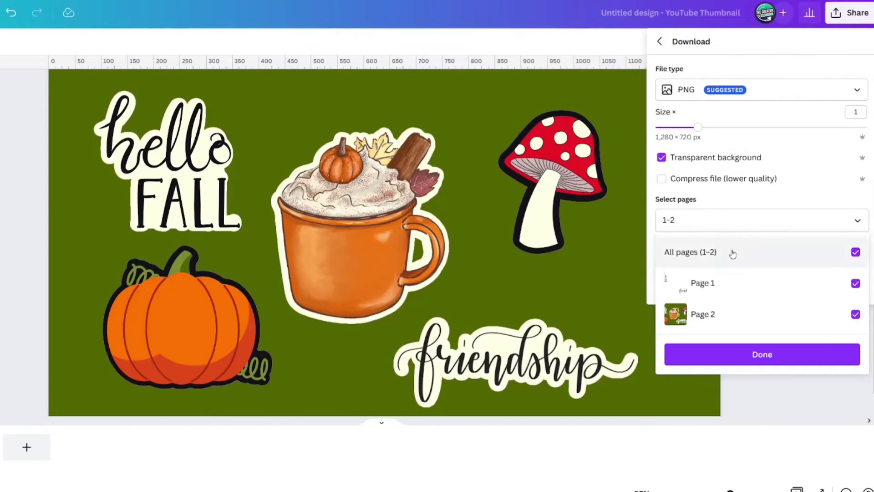
click(677, 250)
click(745, 283)
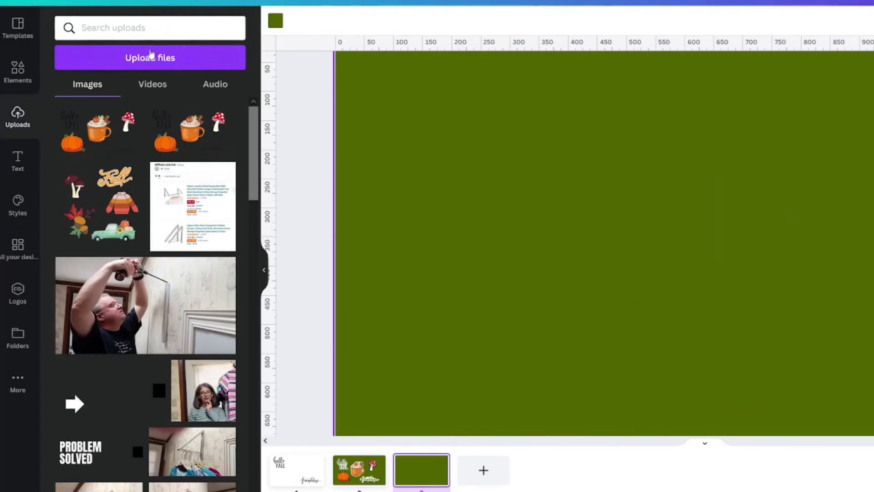
click(143, 63)
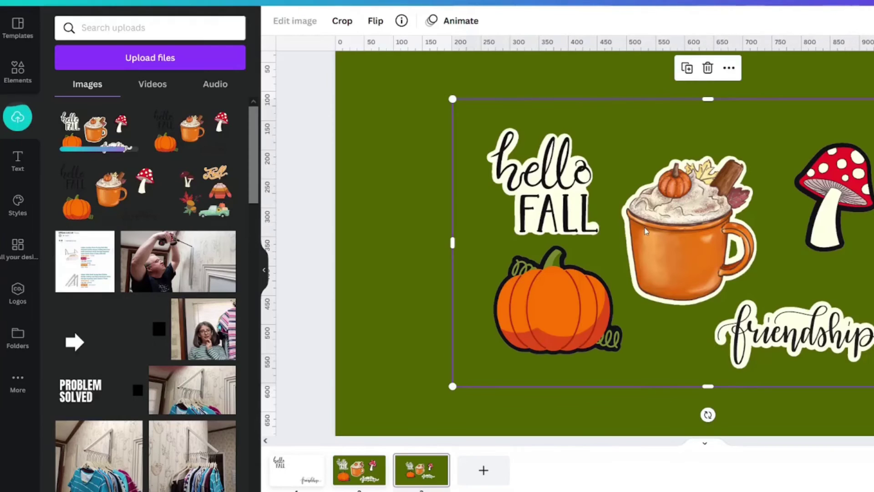
Step: Reposition the sticker sheet on page 3 and place a duplicate beside it
drag(646, 231, 599, 216)
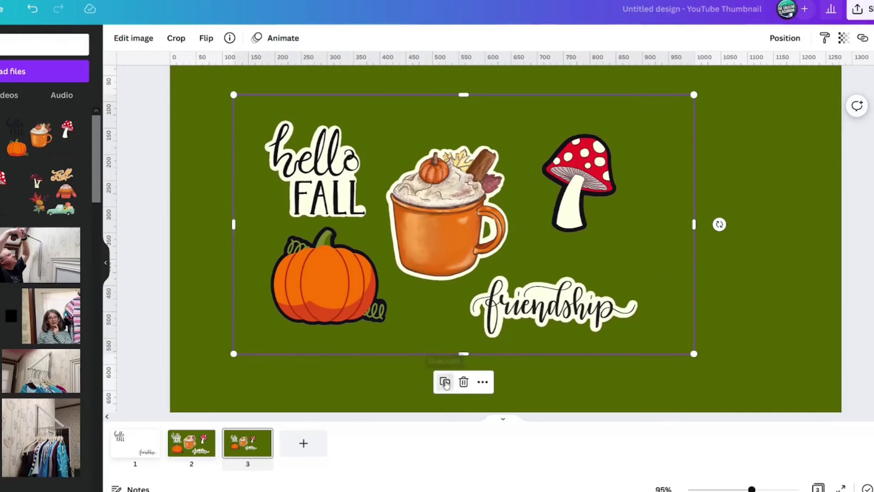
click(640, 402)
drag(719, 280, 807, 289)
drag(594, 280, 594, 281)
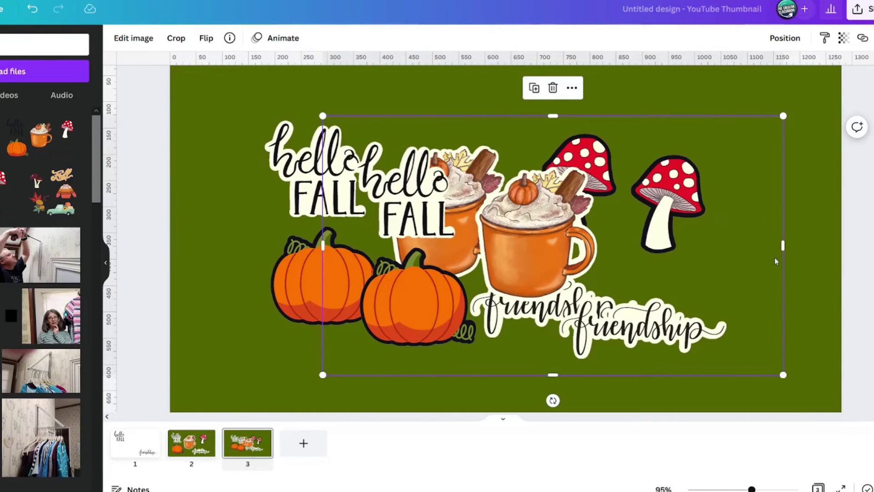
Step: Crop the copies down to a separate pumpkin sticker and friendship sticker
drag(782, 253, 489, 258)
drag(405, 115, 416, 238)
drag(485, 290, 394, 301)
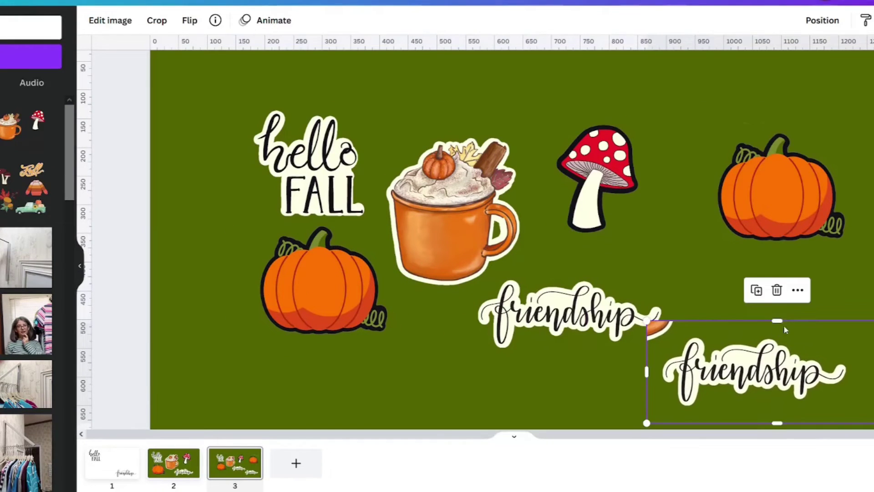
drag(785, 322, 786, 332)
drag(646, 369, 659, 373)
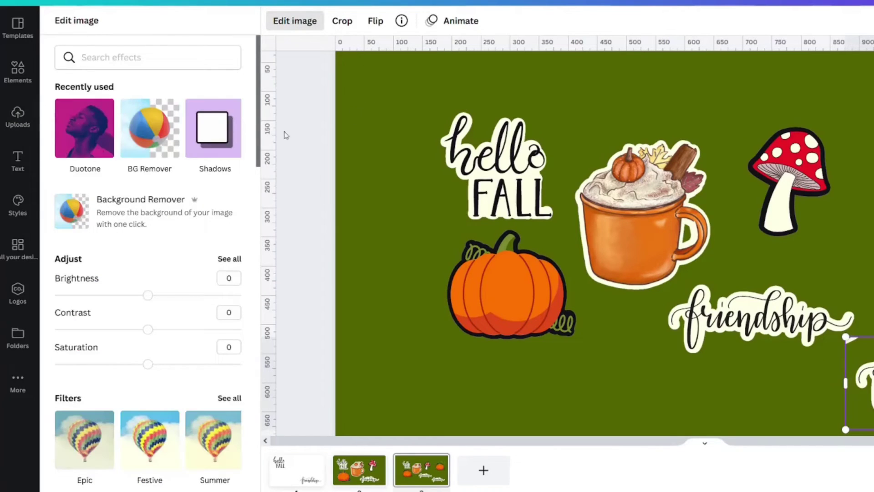
Step: Erase the unwanted areas around the latte mug with the Background Remover erase brush
click(164, 224)
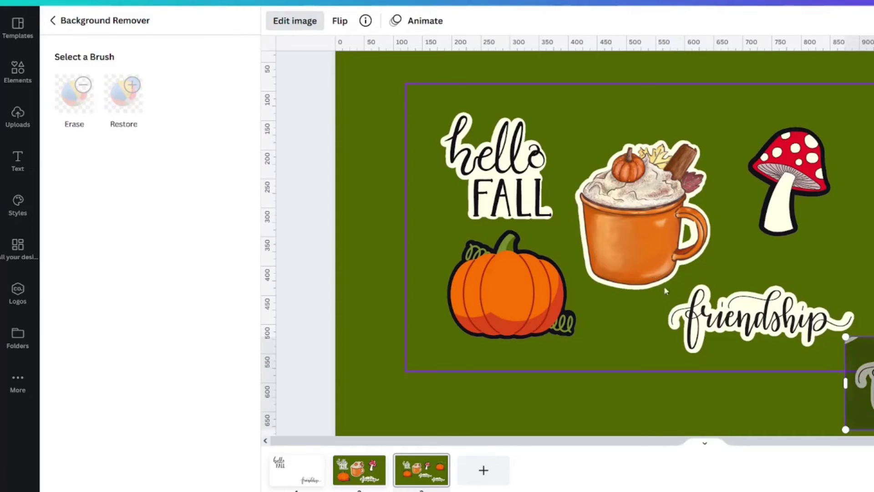
click(74, 94)
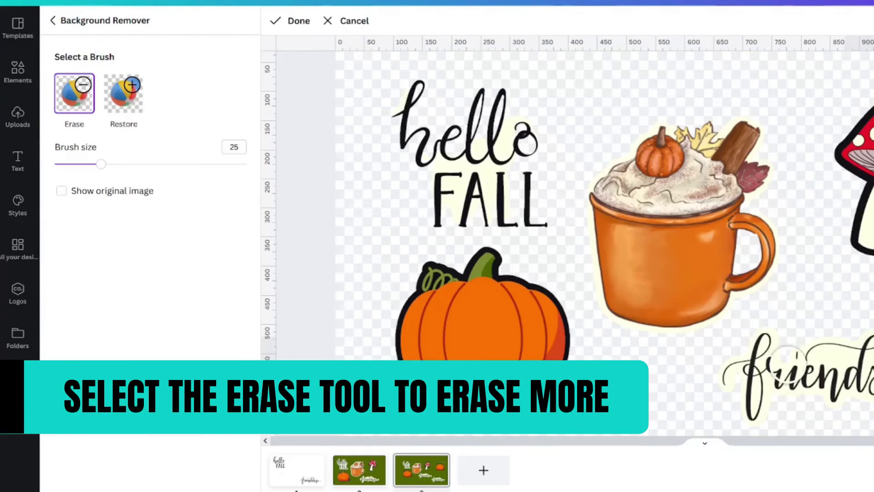
mouse_move(731, 308)
mouse_down()
mouse_move(672, 328)
mouse_move(719, 313)
mouse_move(765, 275)
mouse_move(652, 329)
mouse_move(773, 270)
mouse_up()
click(296, 21)
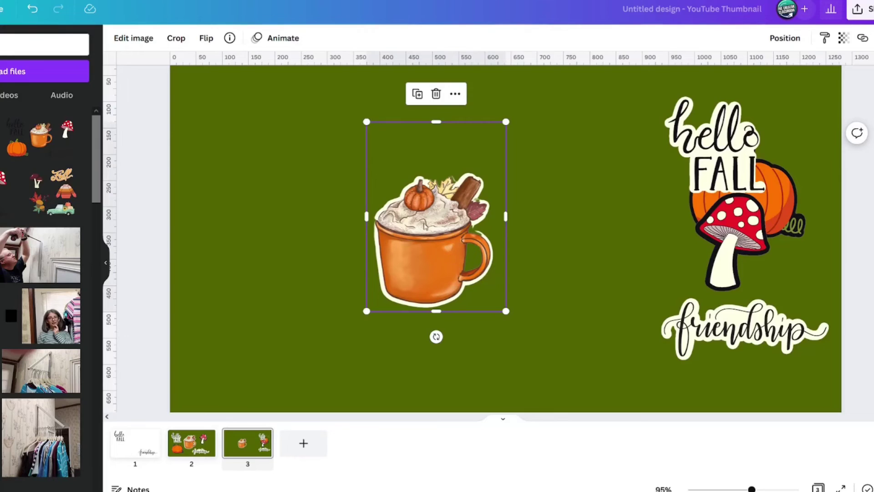
Step: Spread the mug, hello FALL, mushroom and pumpkin stickers to new spots on the page
drag(447, 260, 306, 260)
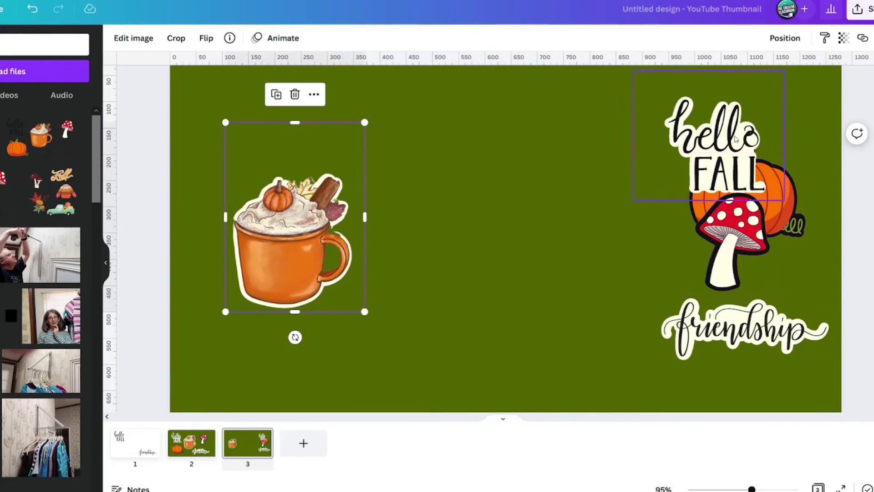
drag(661, 133, 514, 165)
drag(742, 239, 628, 292)
mouse_move(740, 205)
mouse_down()
mouse_move(739, 213)
mouse_move(735, 193)
mouse_up()
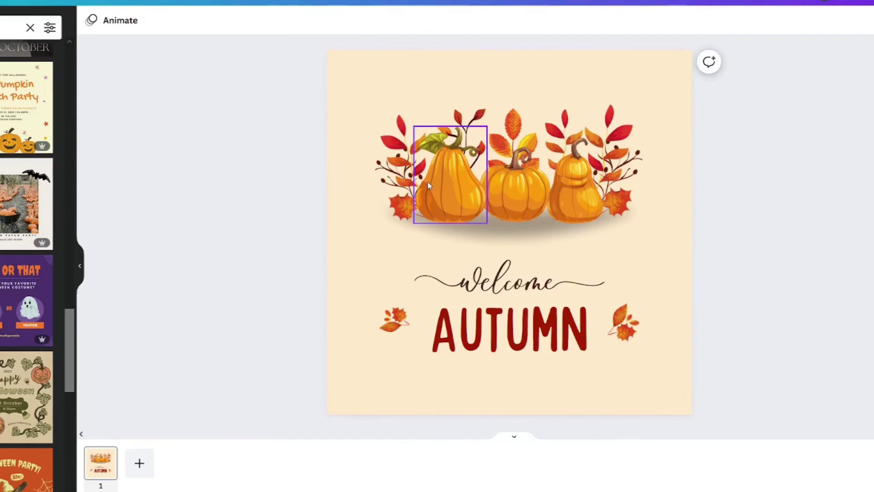
Step: Paste the three Welcome Autumn pumpkins onto blank page 2 and enlarge them as a group
click(460, 195)
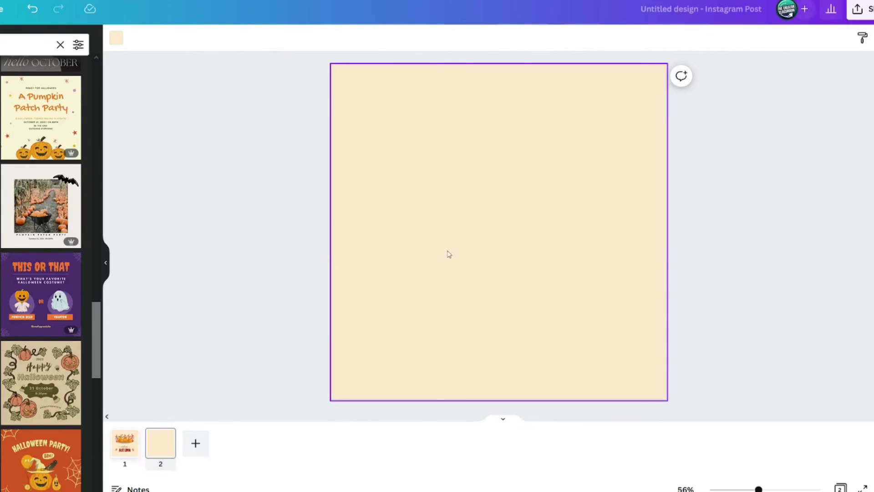
key(ctrl+v)
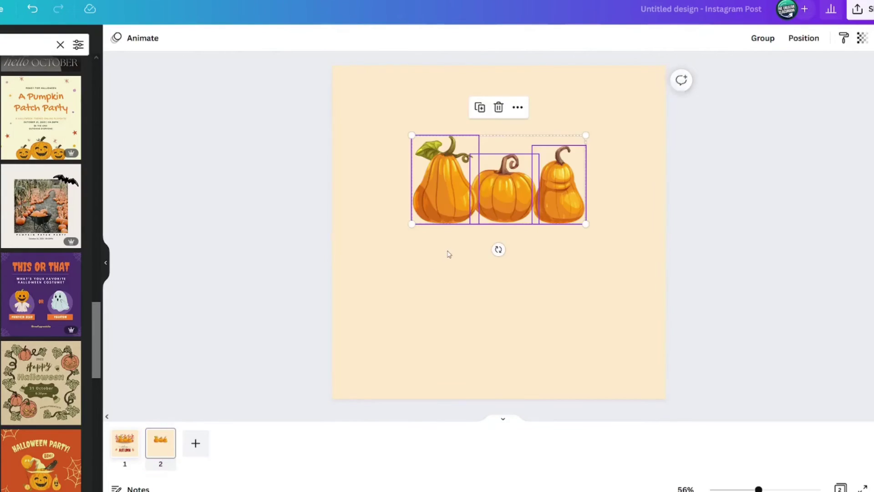
click(453, 299)
drag(381, 113, 279, 299)
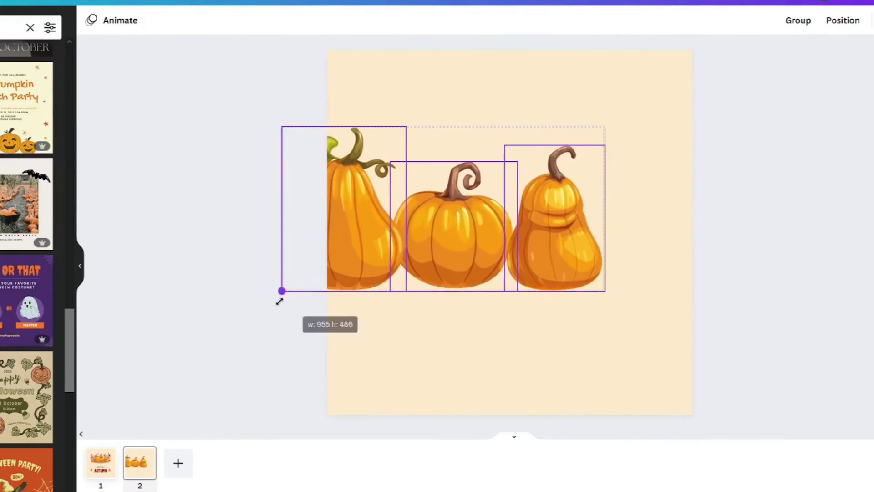
drag(435, 241, 510, 233)
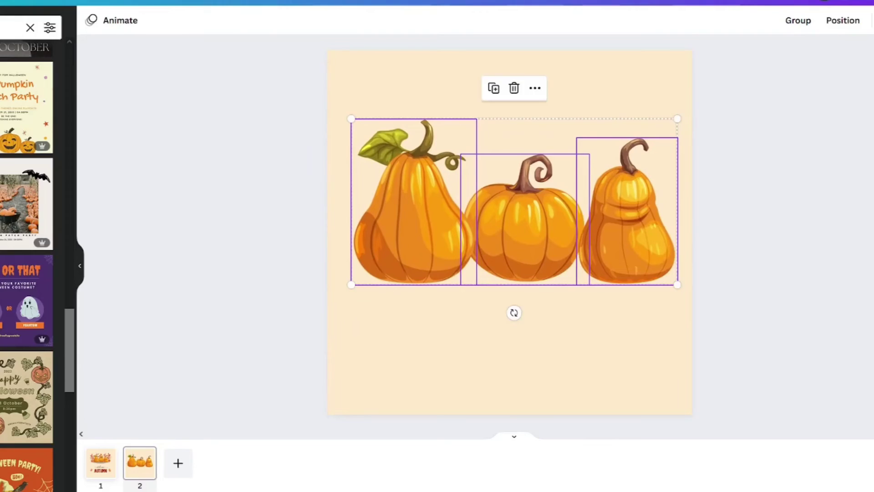
click(841, 23)
Step: Download only page 2 as a transparent PNG
click(682, 323)
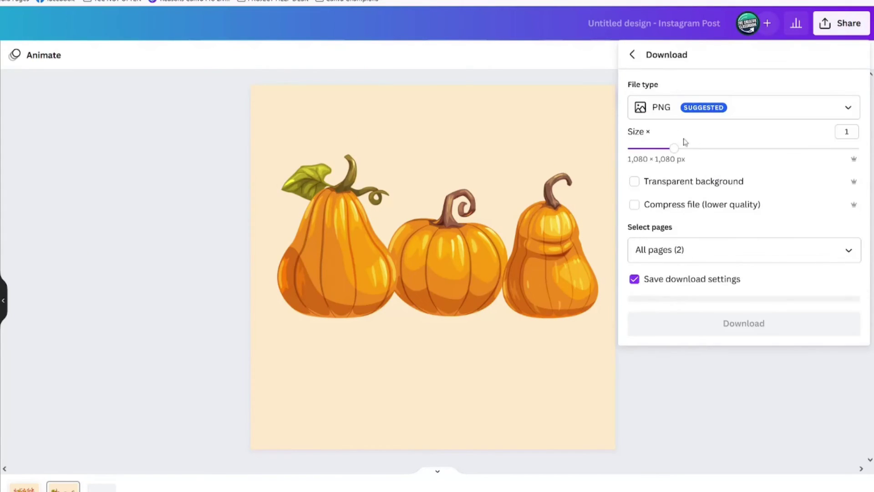
click(675, 246)
click(668, 284)
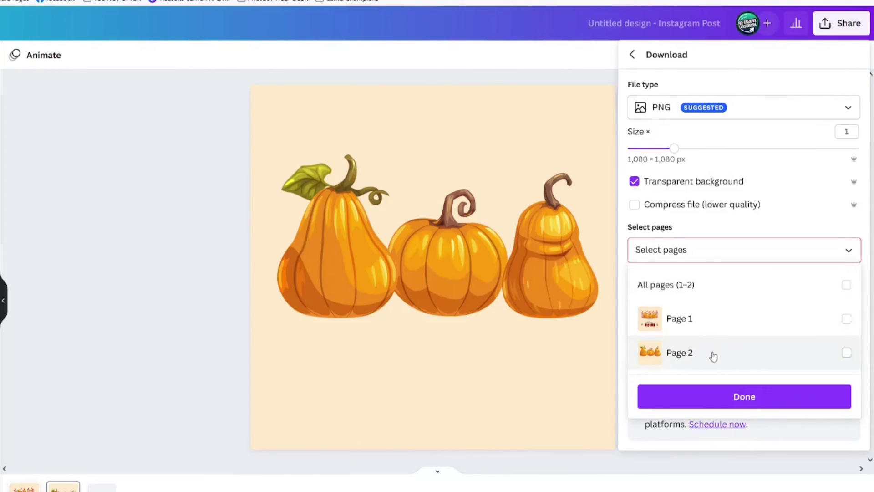
click(707, 354)
click(719, 237)
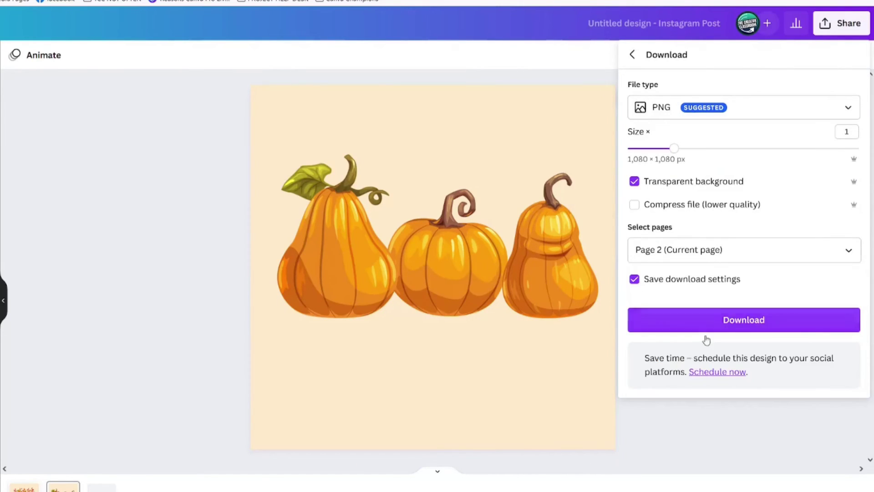
click(708, 327)
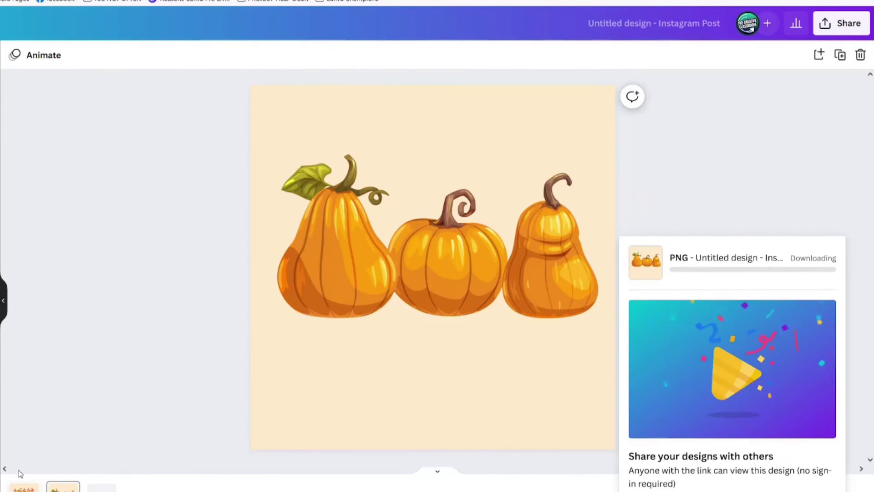
Step: Drag the downloaded pumpkin PNG into the design as a single image
drag(596, 8, 376, 384)
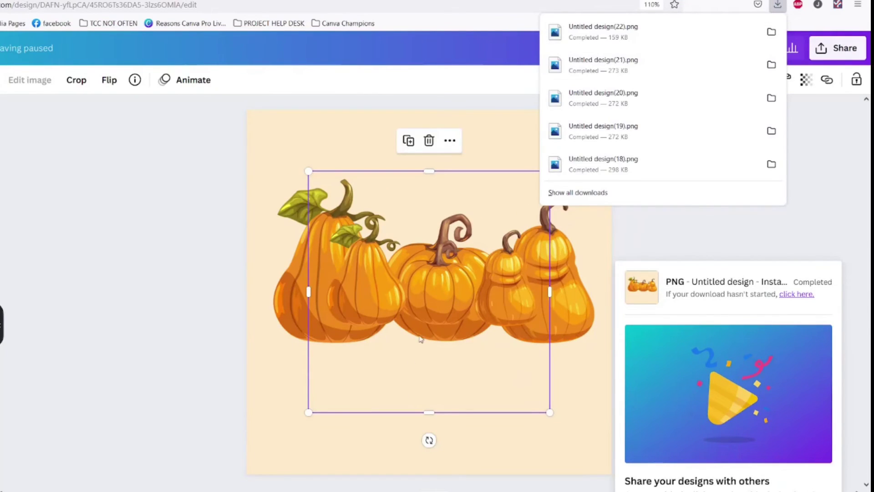
drag(421, 339, 423, 304)
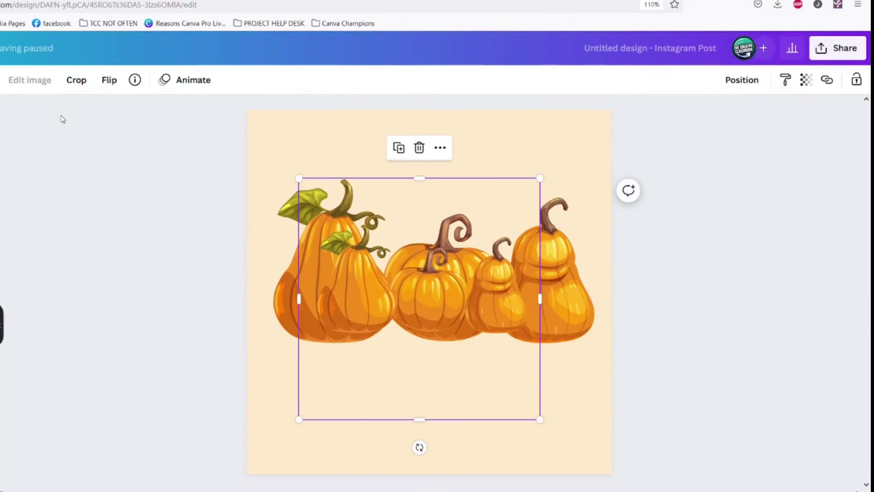
click(30, 79)
Step: Add a cream peach Glow to the pumpkin image: size 10, transparency 100, blur 0
click(210, 176)
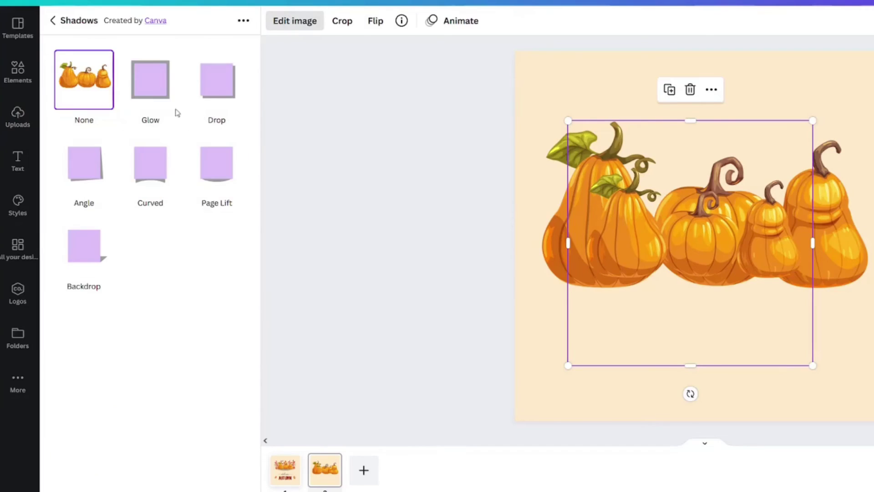
click(152, 73)
click(150, 80)
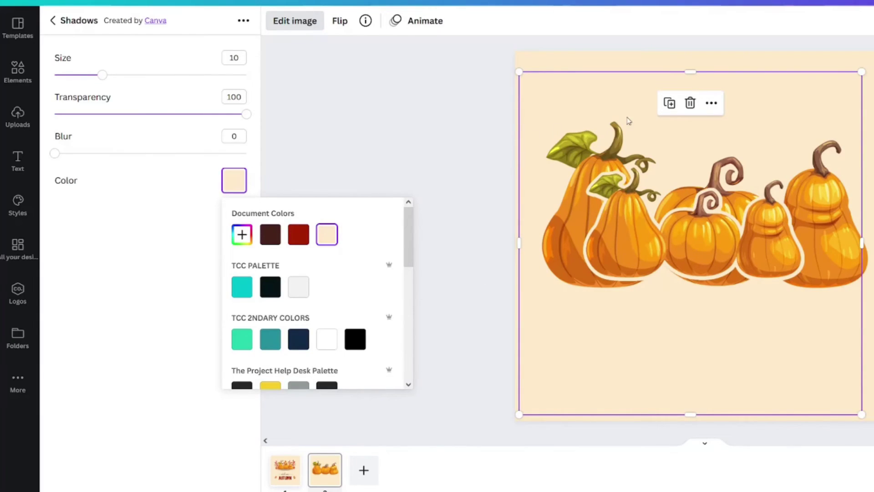
click(298, 234)
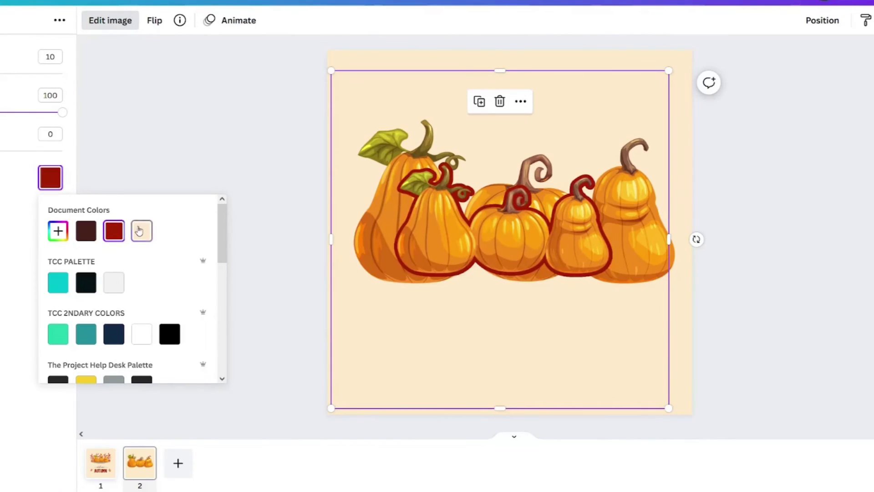
click(329, 228)
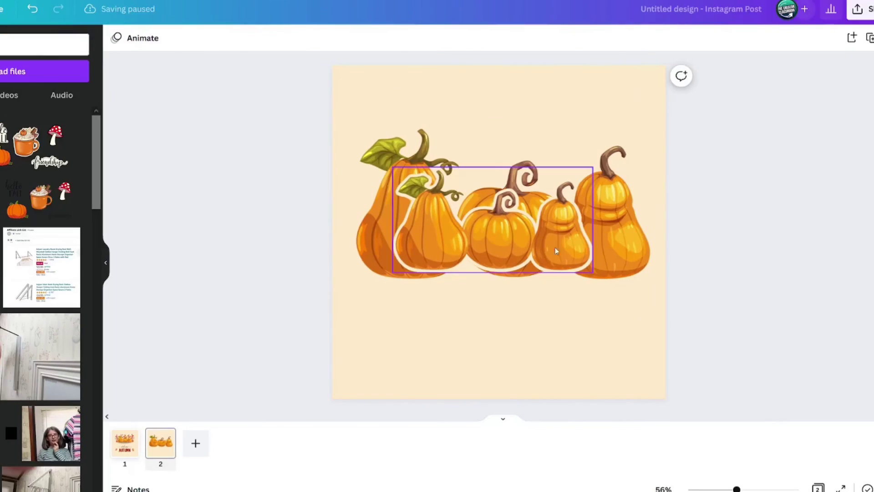
Step: Move the cream-outlined pumpkins onto page 1 over the originals and delete the extra element
click(510, 245)
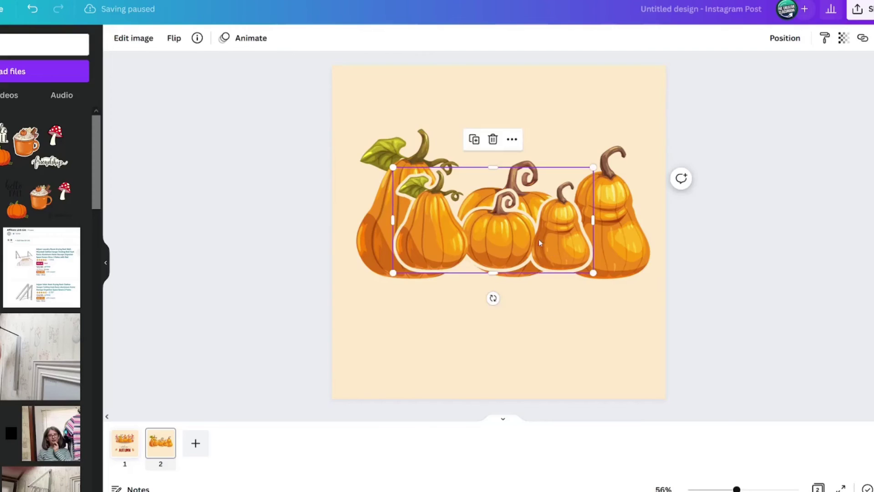
drag(518, 268, 122, 456)
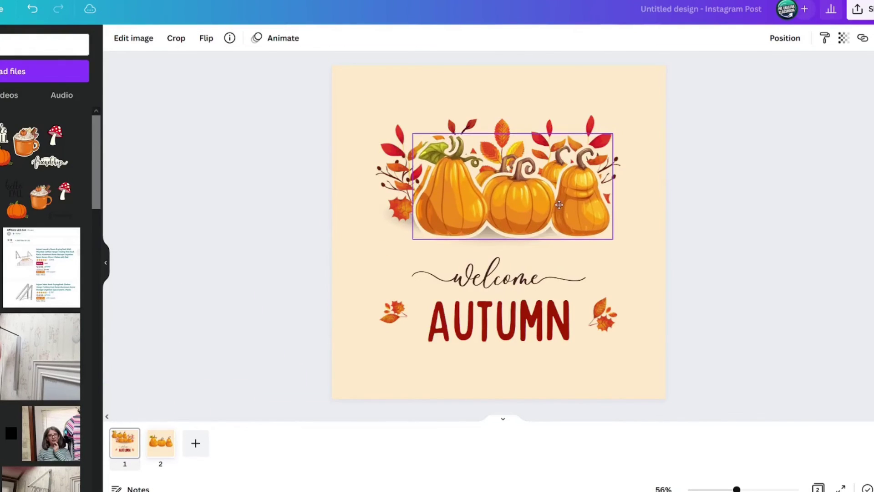
key(Delete)
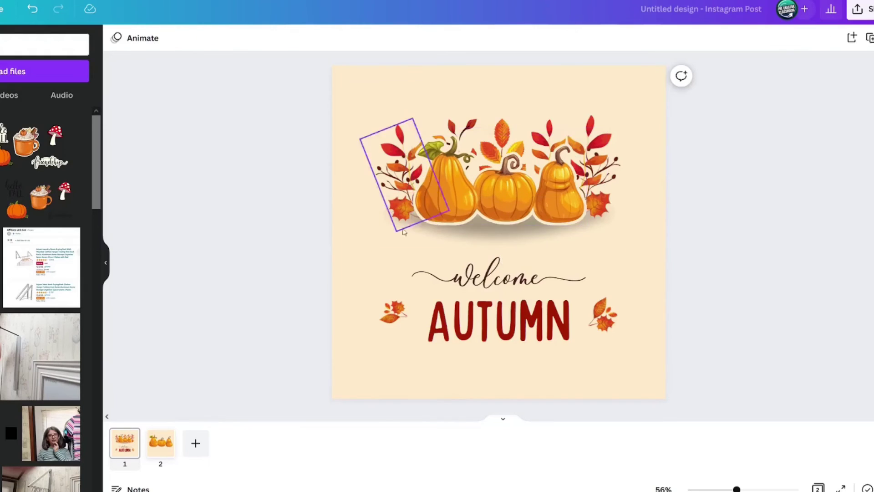